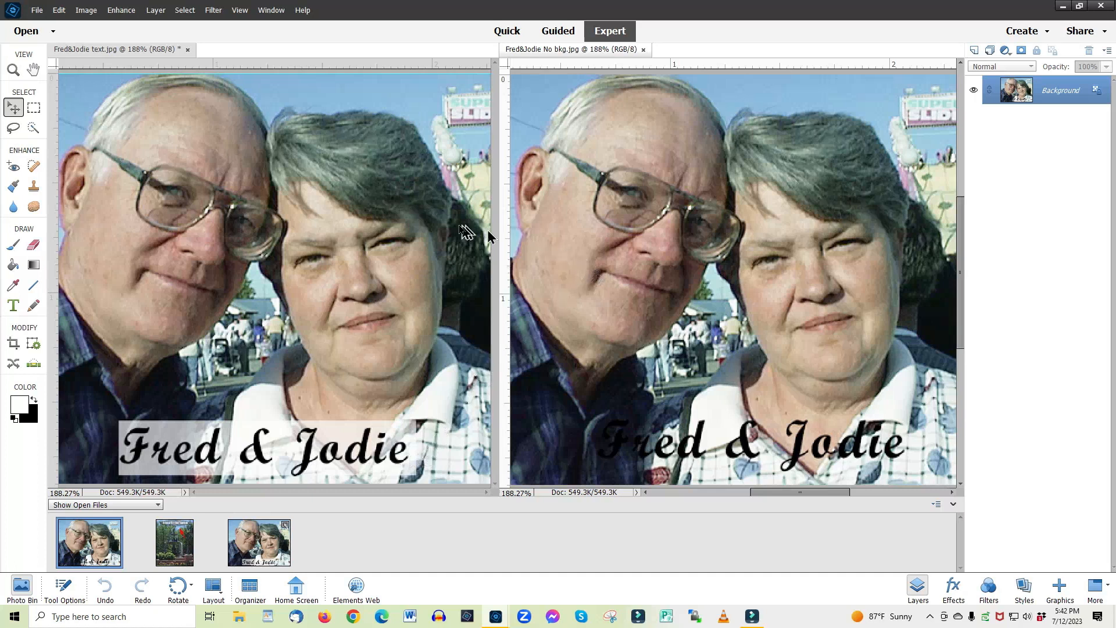
# Close both portrait photos and the vertical fountain image so that no files remain open.
pyautogui.click(187, 50)
pyautogui.click(559, 239)
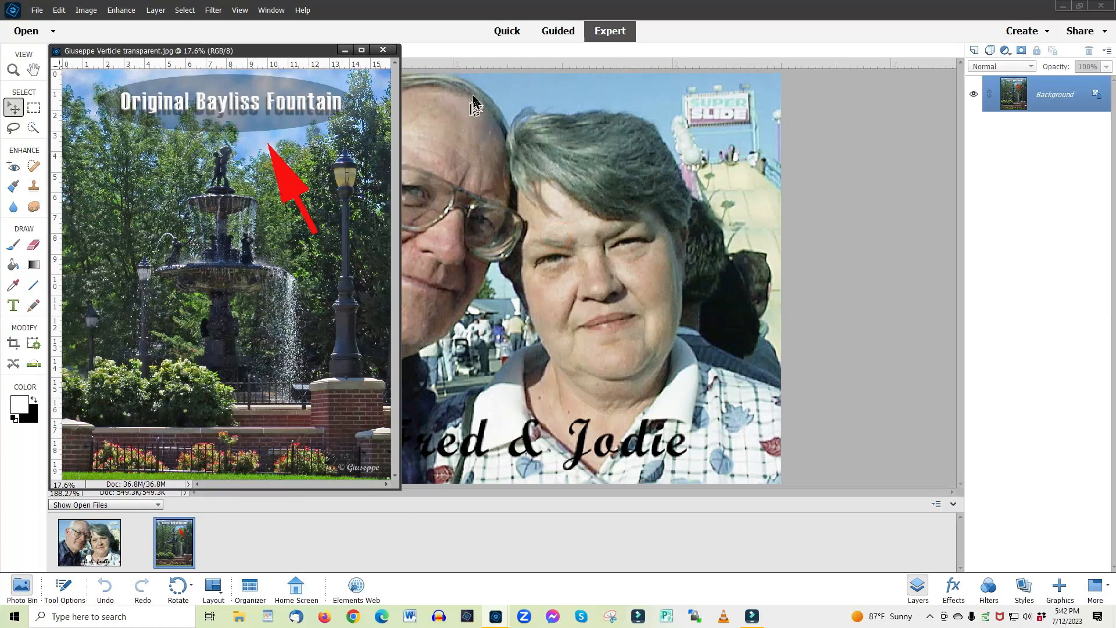
pyautogui.click(491, 90)
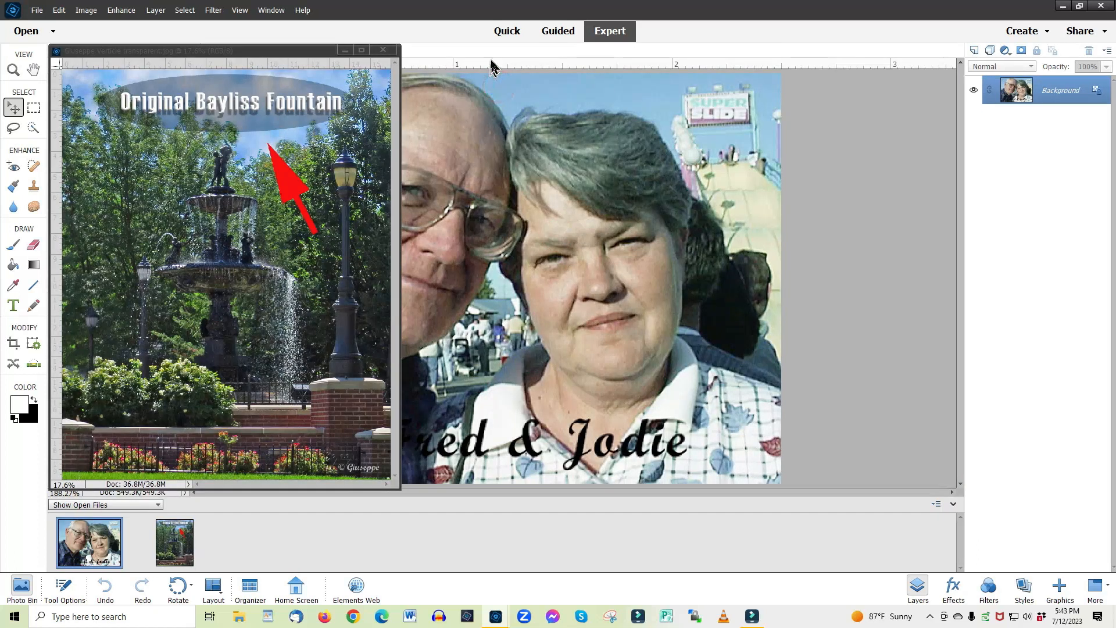
pyautogui.moveTo(496, 54); pyautogui.dragTo(533, 70)
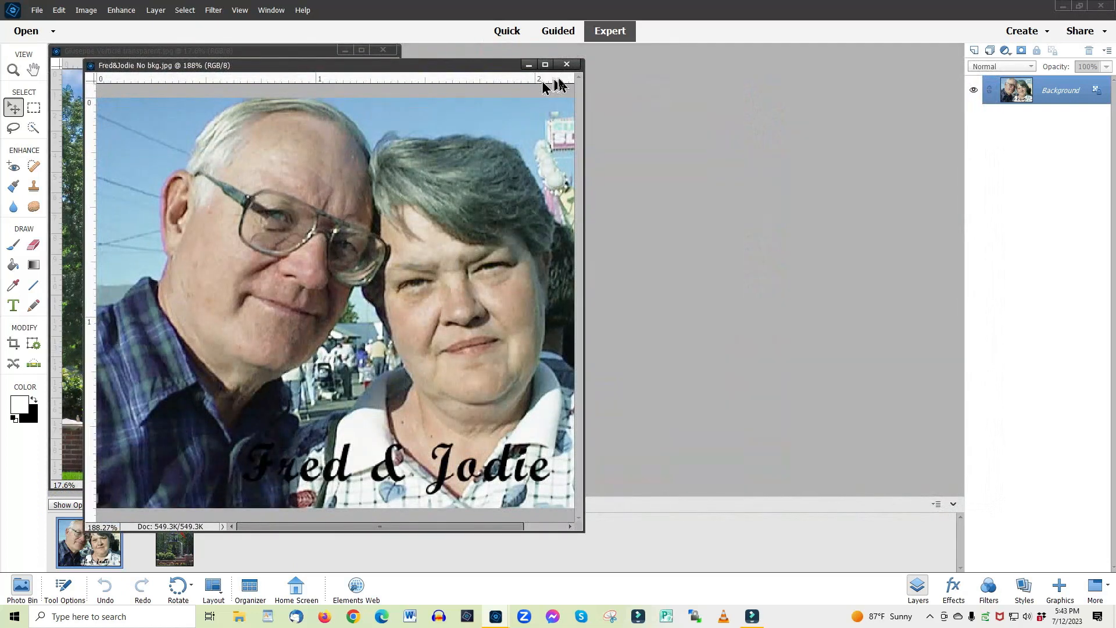
pyautogui.click(565, 65)
pyautogui.moveTo(259, 52); pyautogui.dragTo(763, 53)
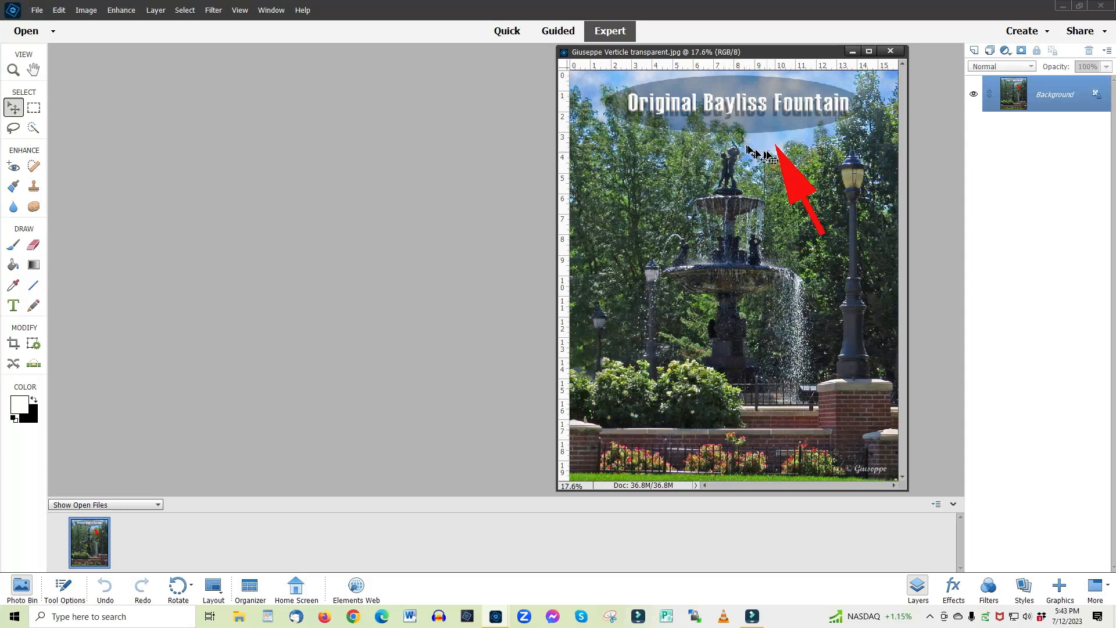
pyautogui.click(890, 52)
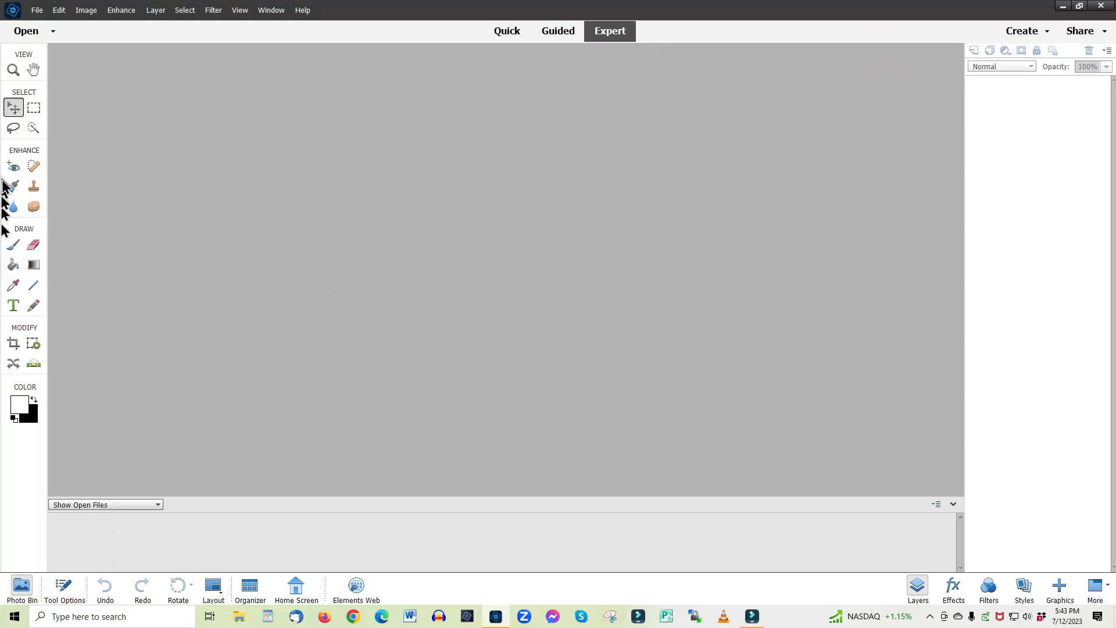
# Open DEMO.jpg from the Desktop folder.
pyautogui.click(29, 36)
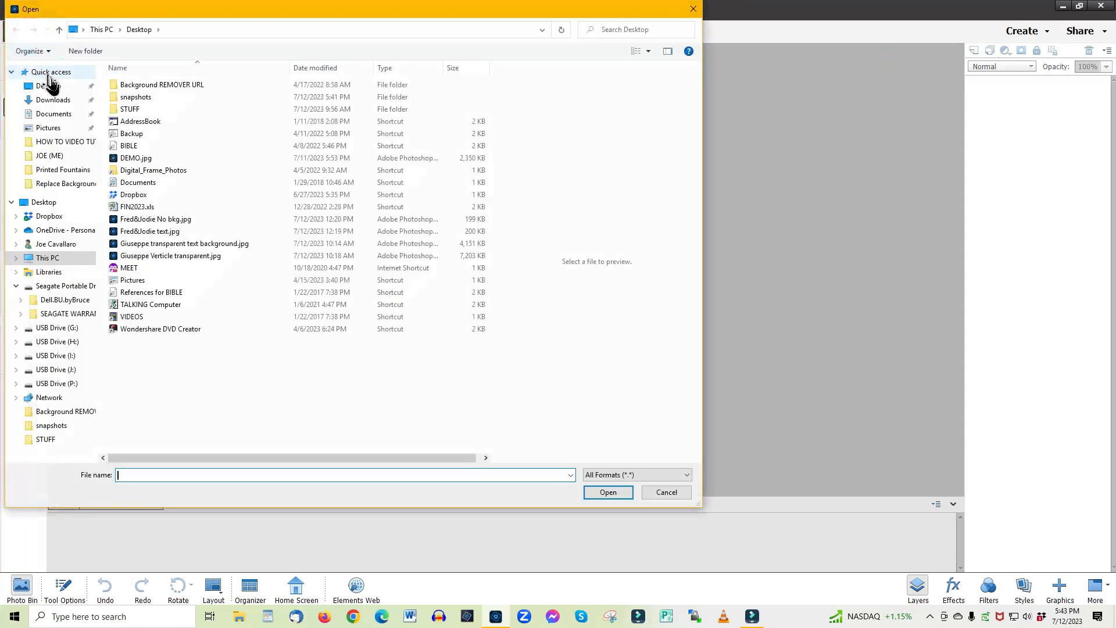
pyautogui.click(49, 86)
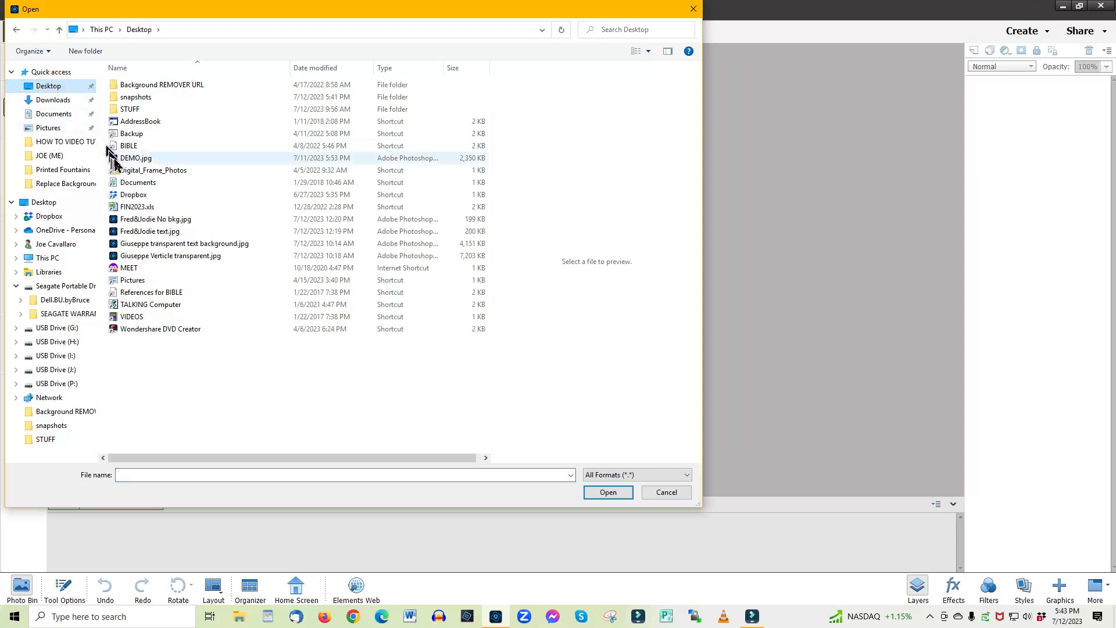
pyautogui.click(133, 158)
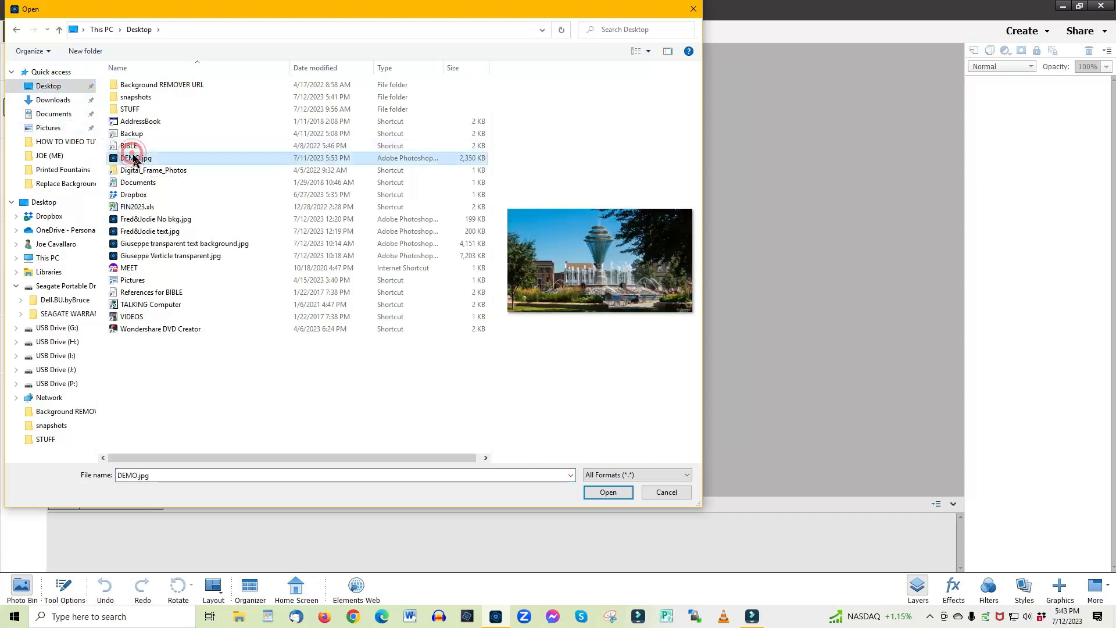
pyautogui.doubleClick(133, 159)
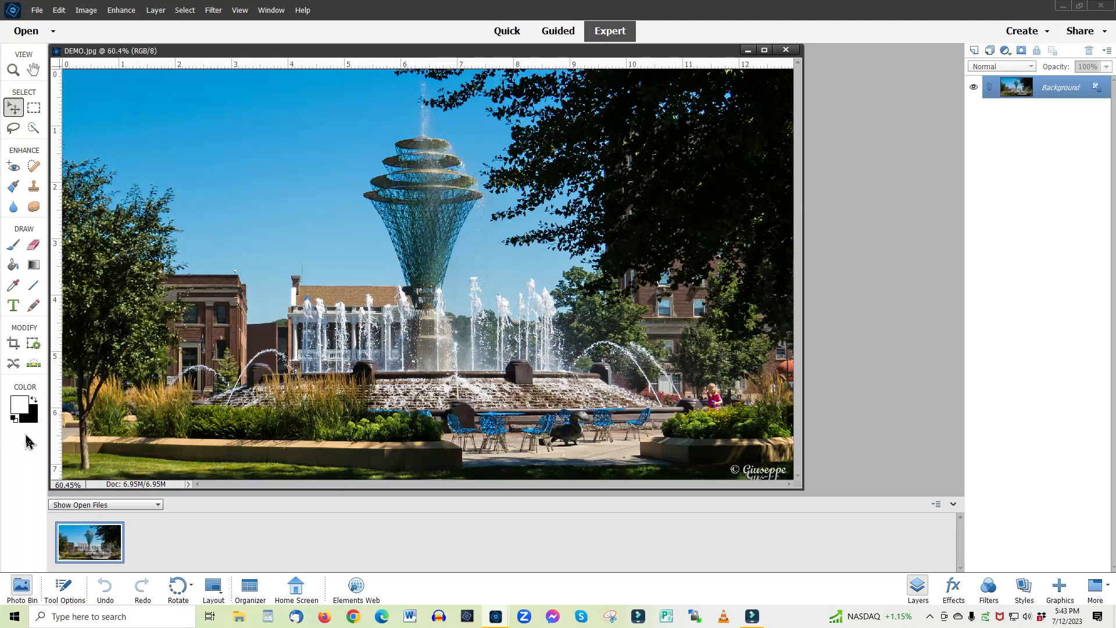
# Add the horizontal text "Bayliss Park Fountain" in white across the lower part of the photo, just below the fountain.
pyautogui.click(34, 401)
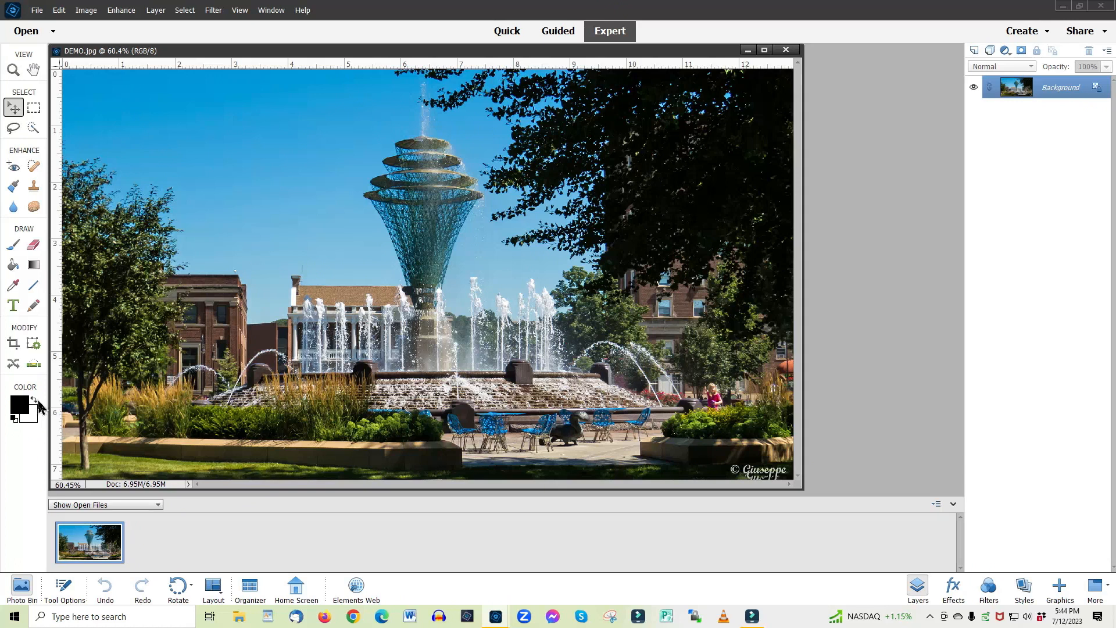
pyautogui.click(36, 401)
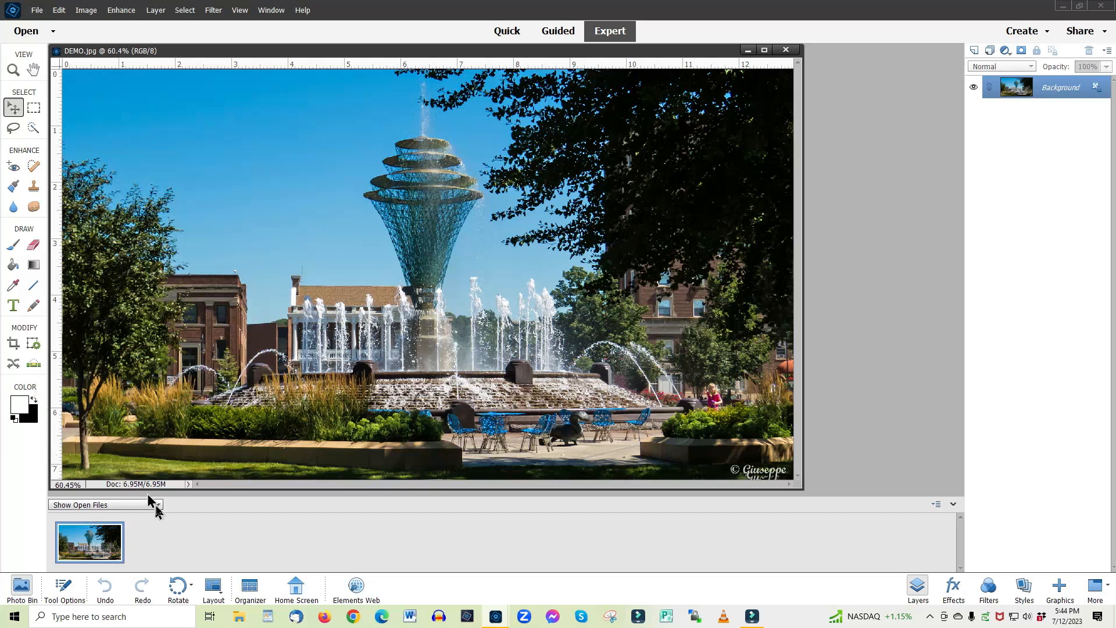
pyautogui.click(15, 308)
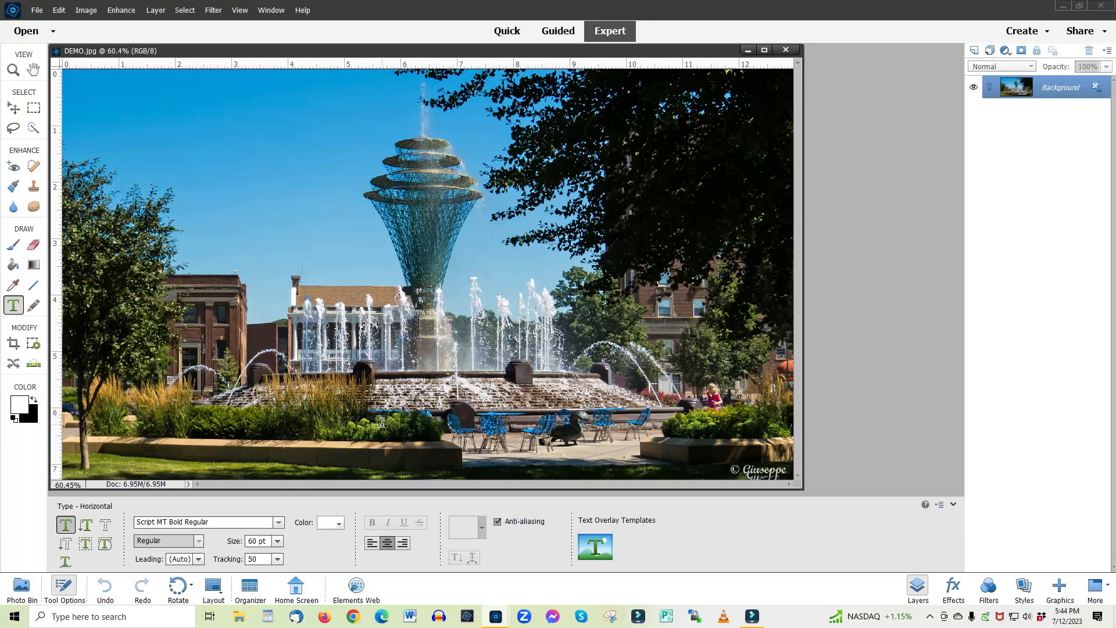
pyautogui.click(412, 414)
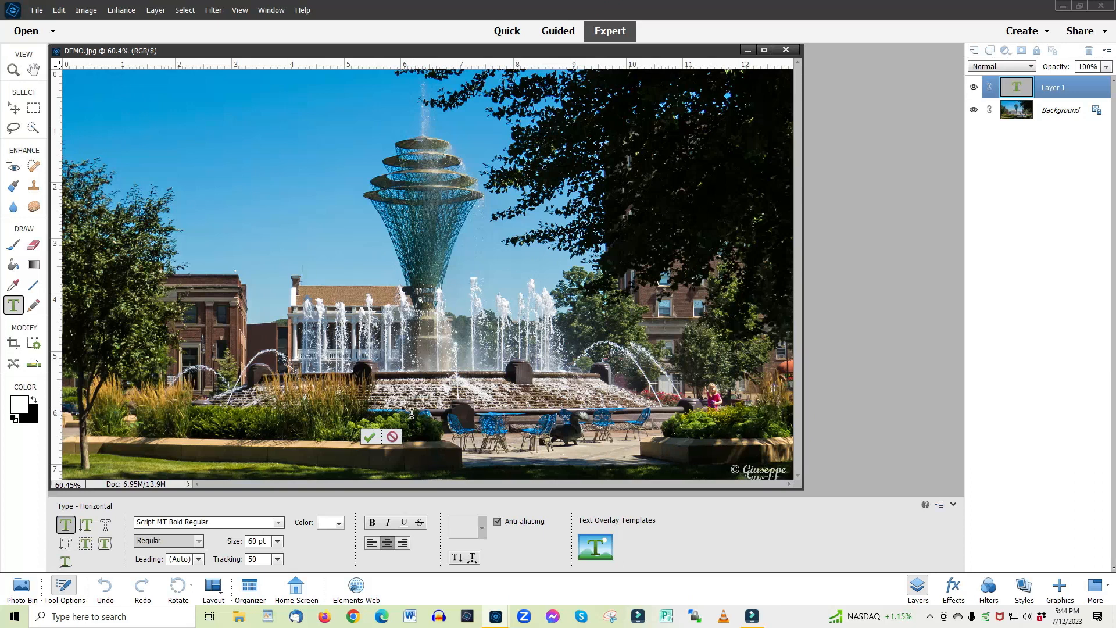
pyautogui.write('Bay')
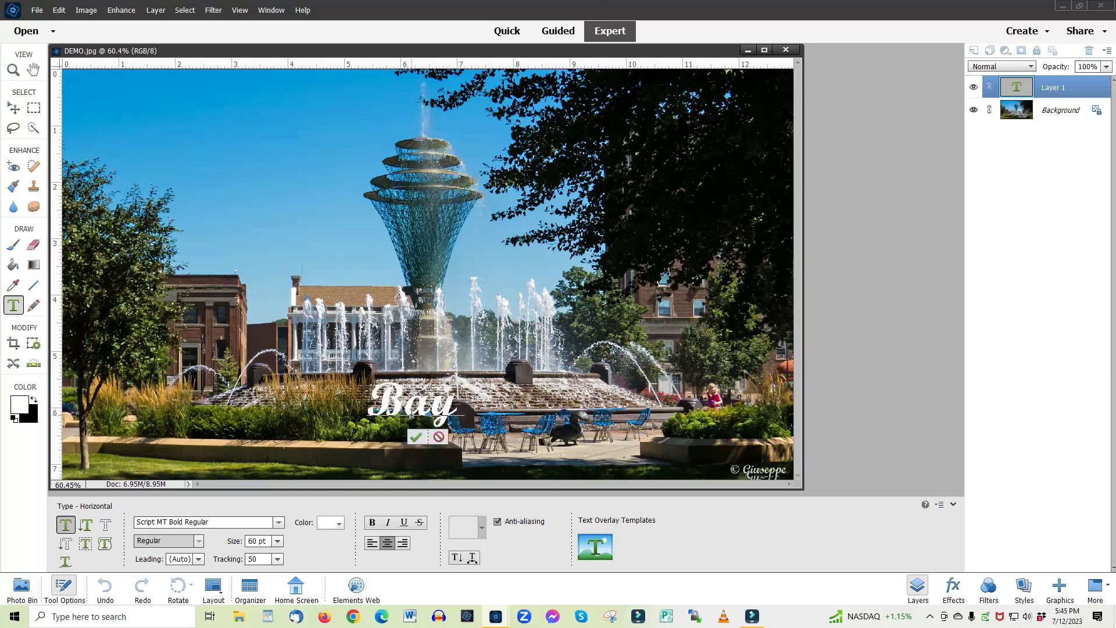
pyautogui.write('liss Par')
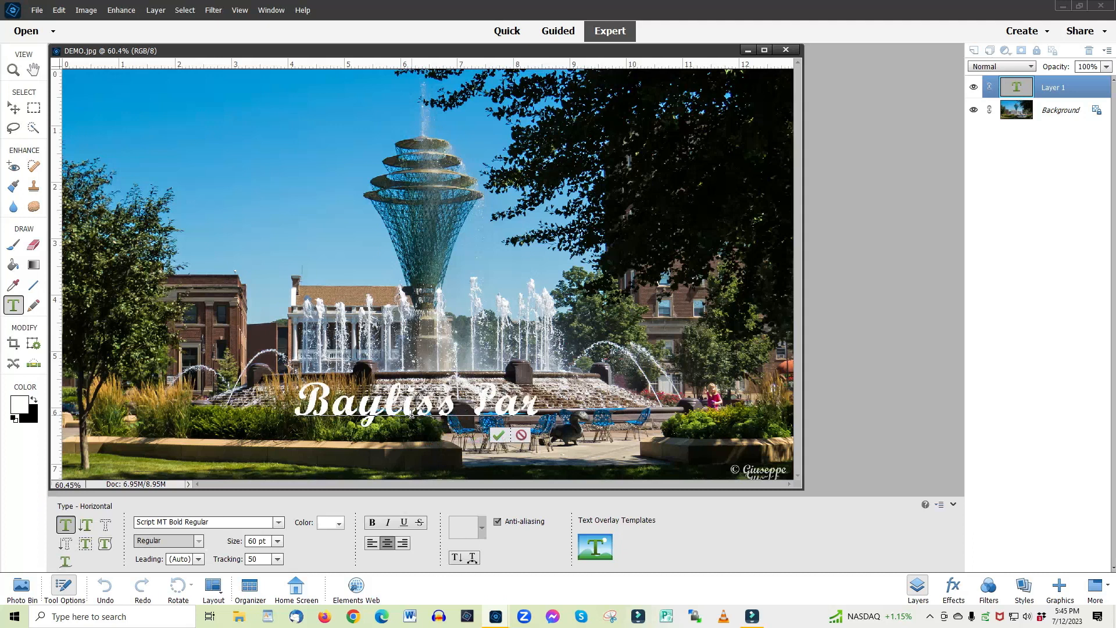
pyautogui.write('k Fountain')
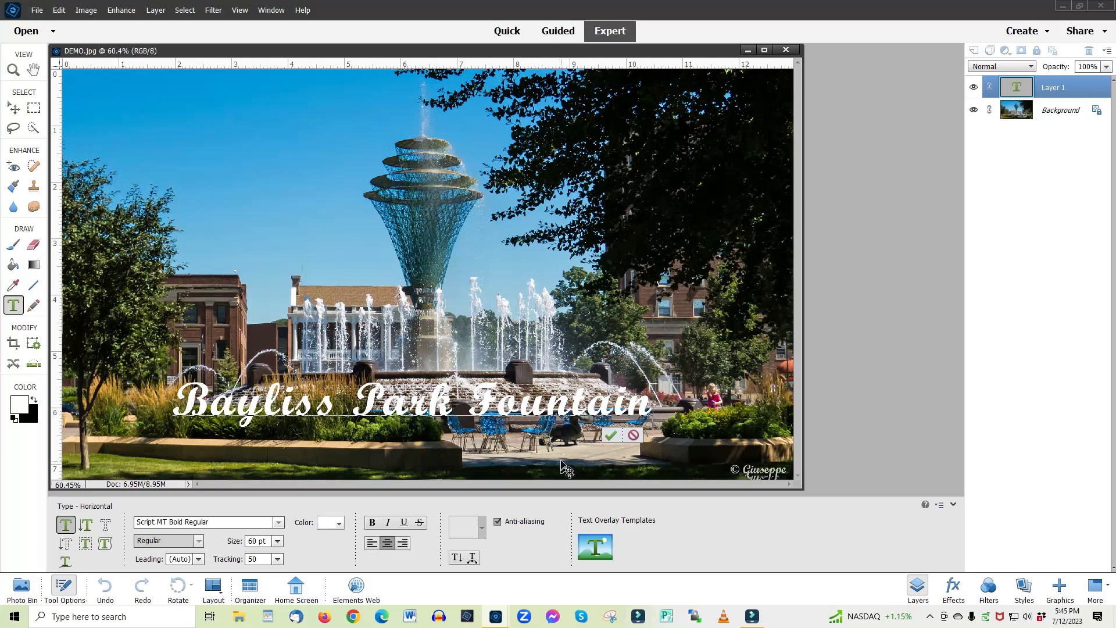
pyautogui.click(608, 439)
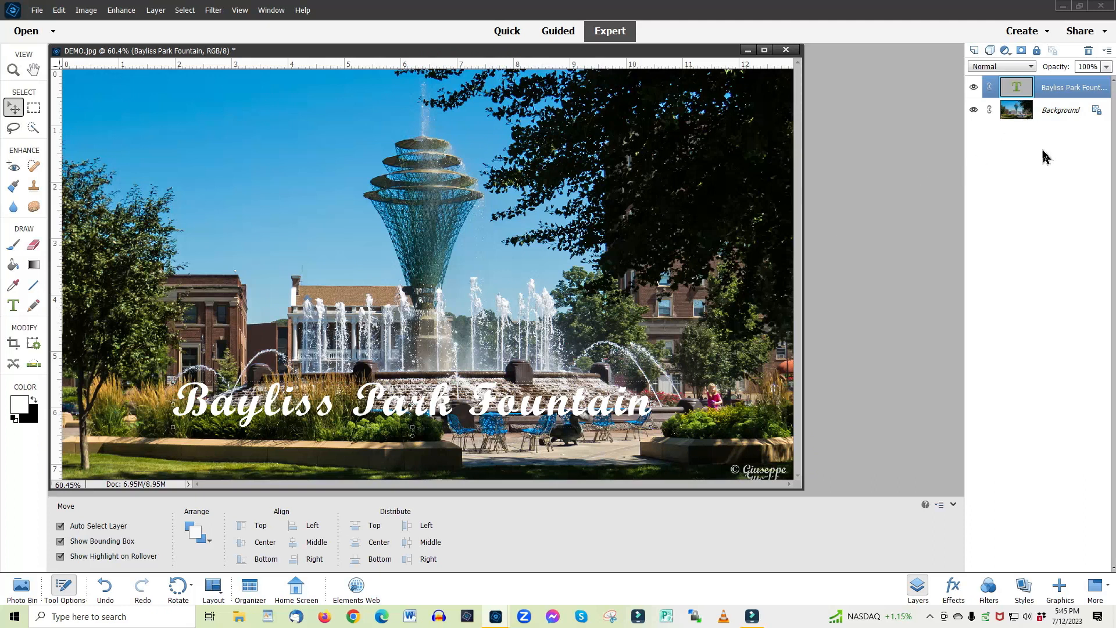
# Add a blank layer and marquee-select a full-width rectangular band around the "Bayliss Park Fountain" text.
pyautogui.click(974, 51)
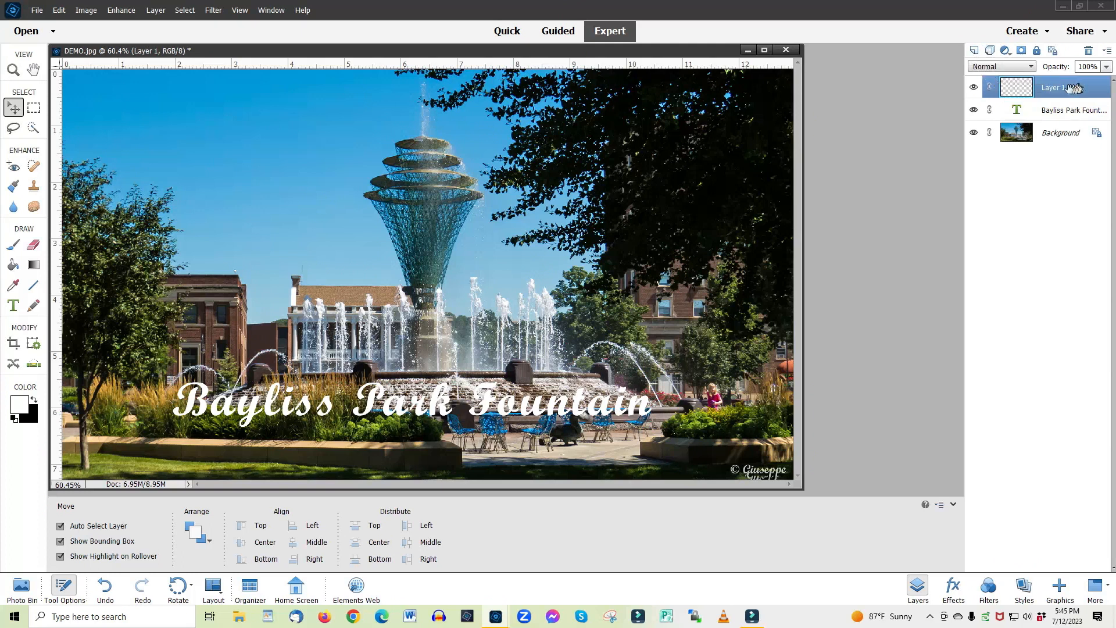
pyautogui.moveTo(1021, 87); pyautogui.dragTo(1037, 114)
pyautogui.click(34, 108)
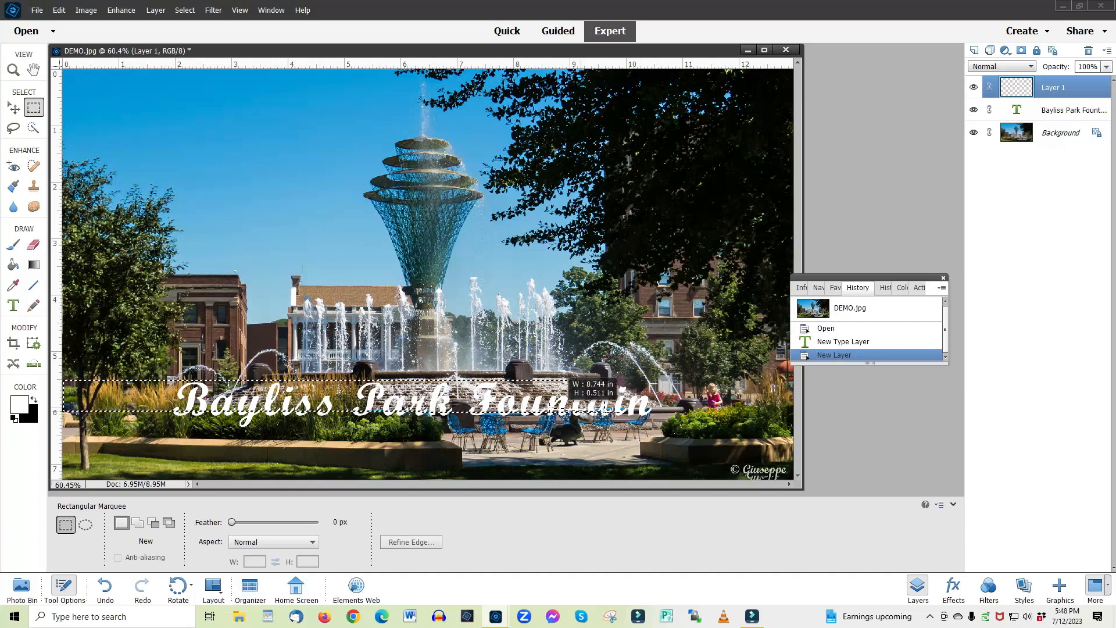
pyautogui.moveTo(768, 434); pyautogui.dragTo(798, 434)
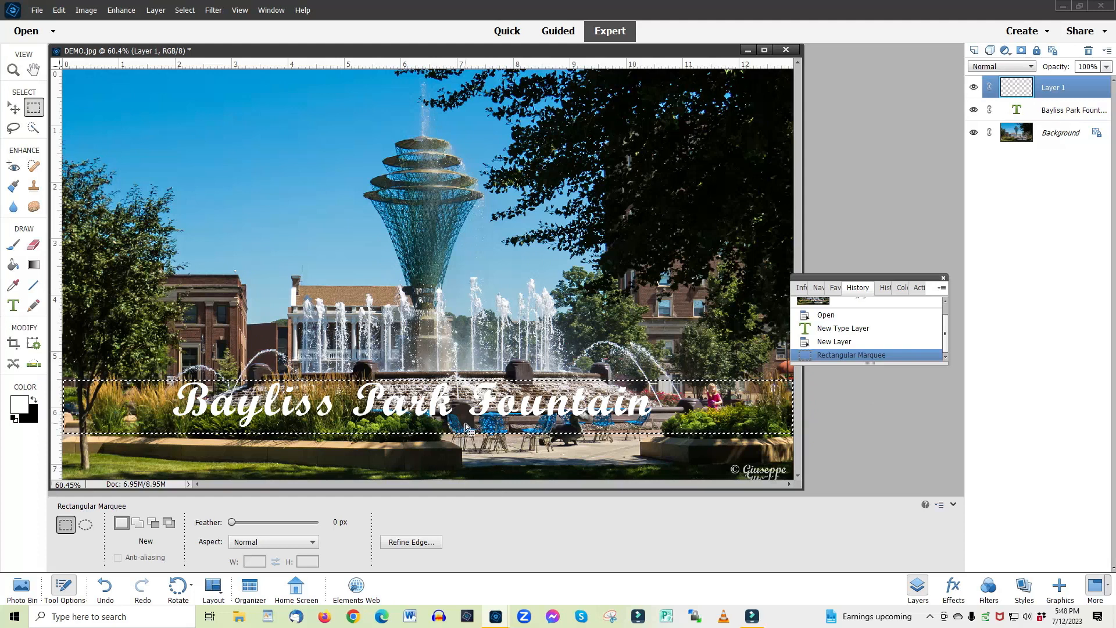
# Fill the selected band on the new layer with black, using Normal mode at 100% opacity.
pyautogui.click(59, 10)
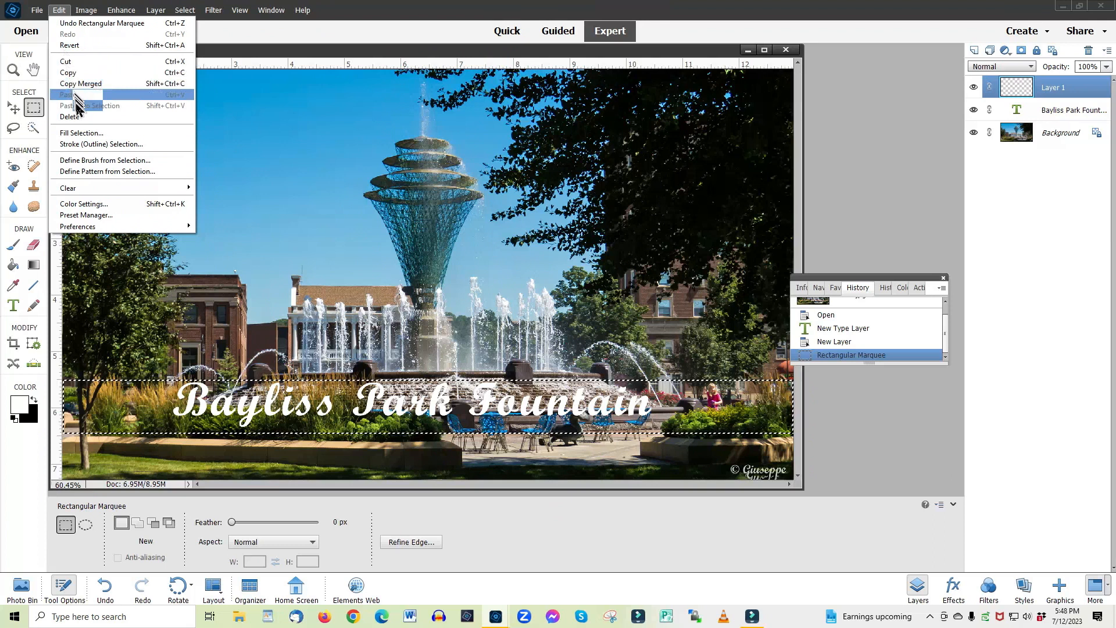
pyautogui.click(84, 133)
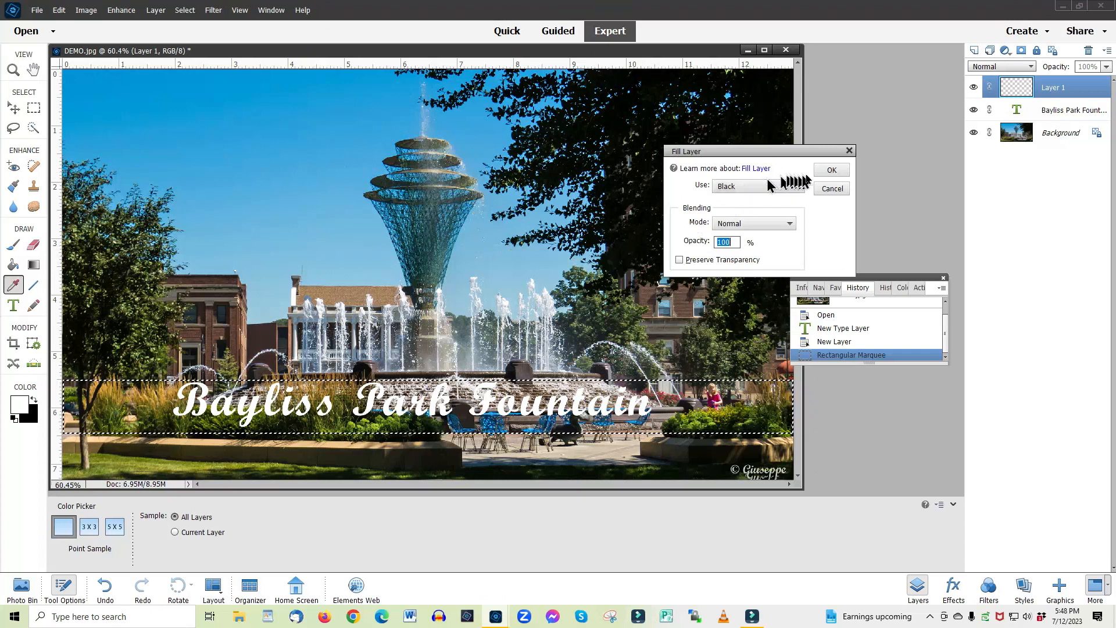
pyautogui.click(832, 170)
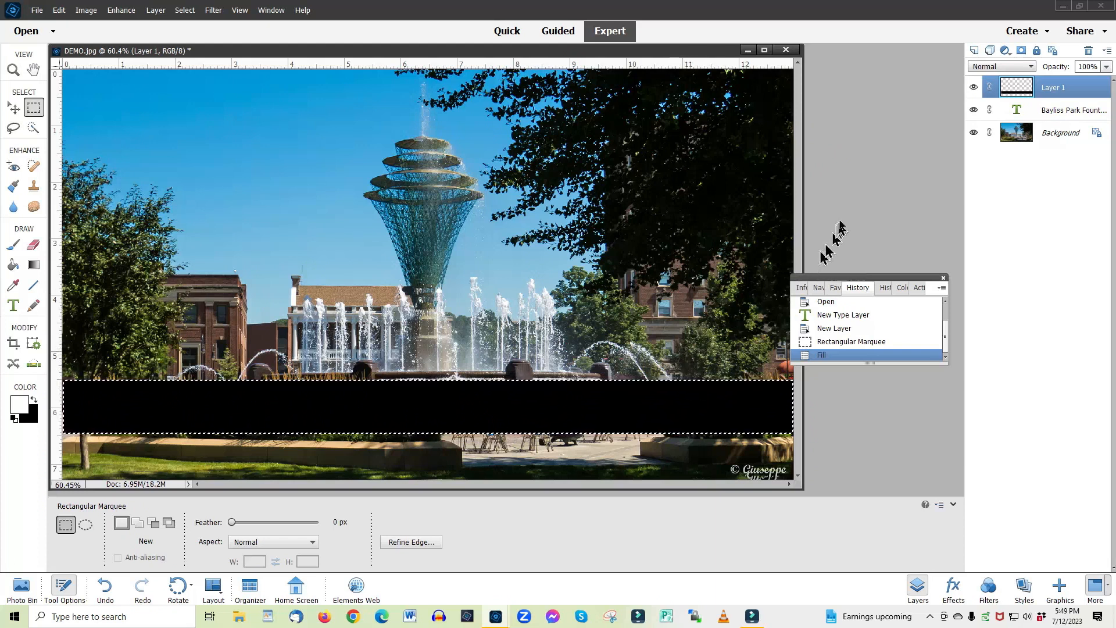
# Move the black band layer below the text layer and close the floating History window.
pyautogui.click(1077, 85)
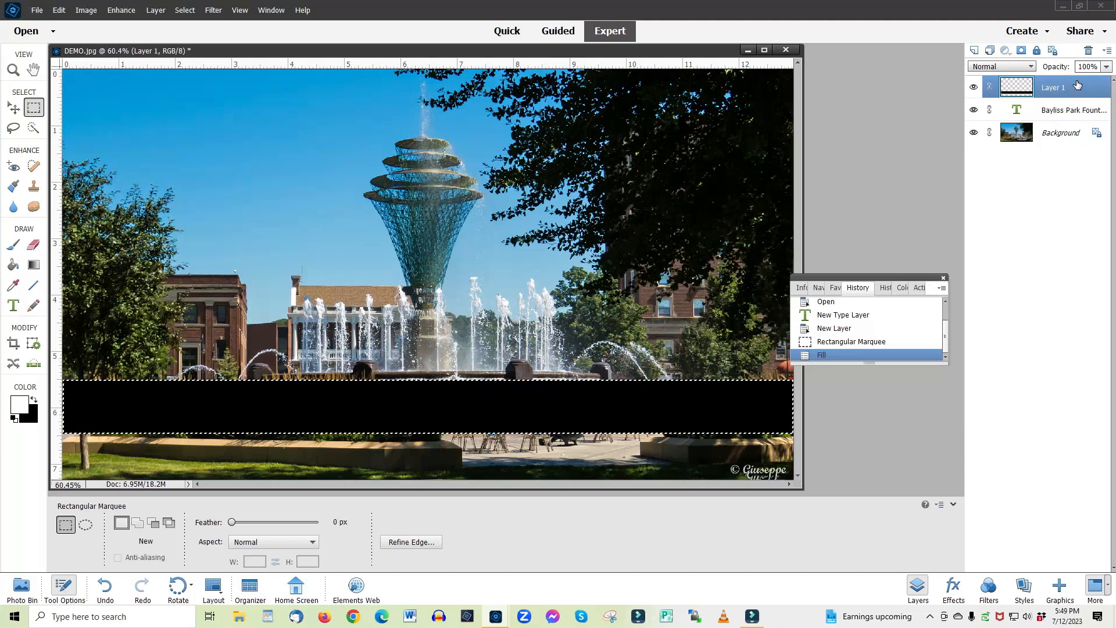
pyautogui.moveTo(1078, 85); pyautogui.dragTo(1080, 115)
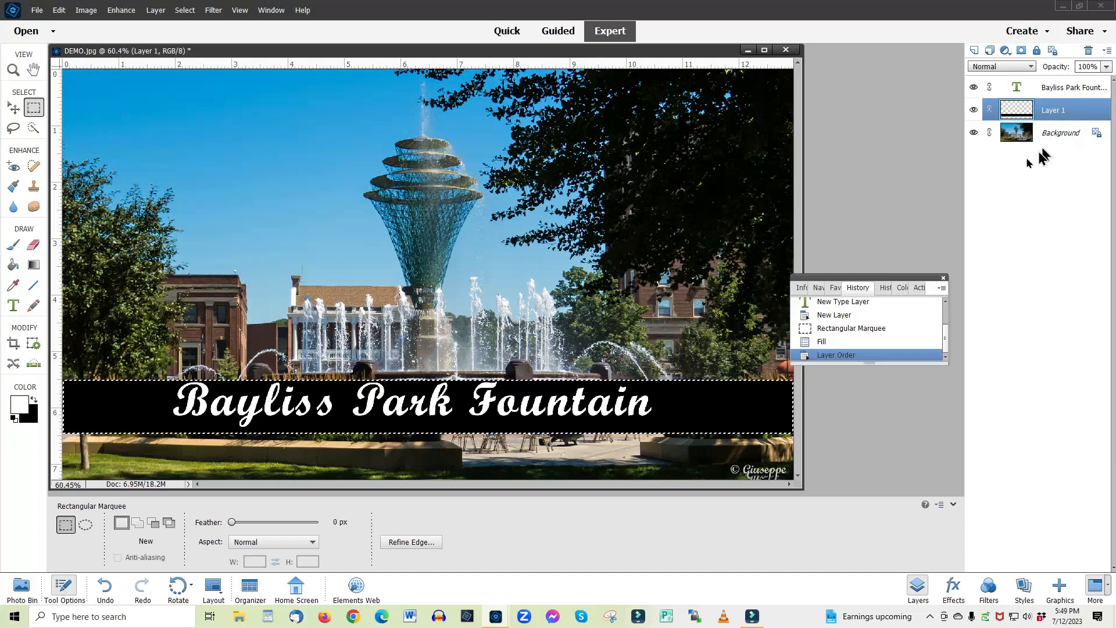
pyautogui.click(944, 278)
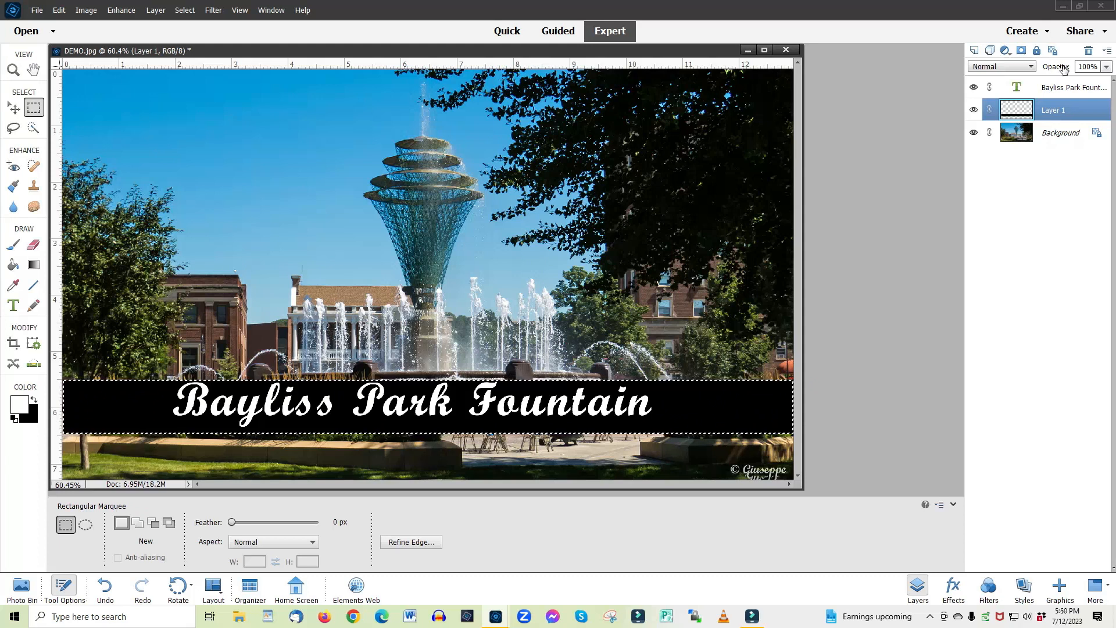
# Lower the black band layer's opacity to 48%.
pyautogui.click(1106, 67)
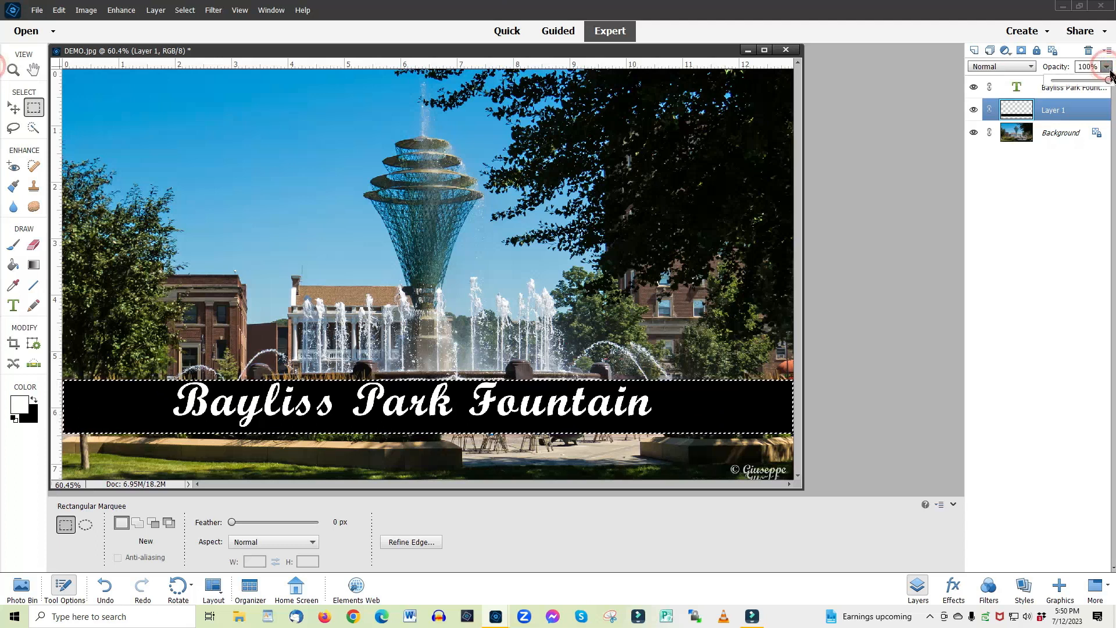
pyautogui.click(1080, 67)
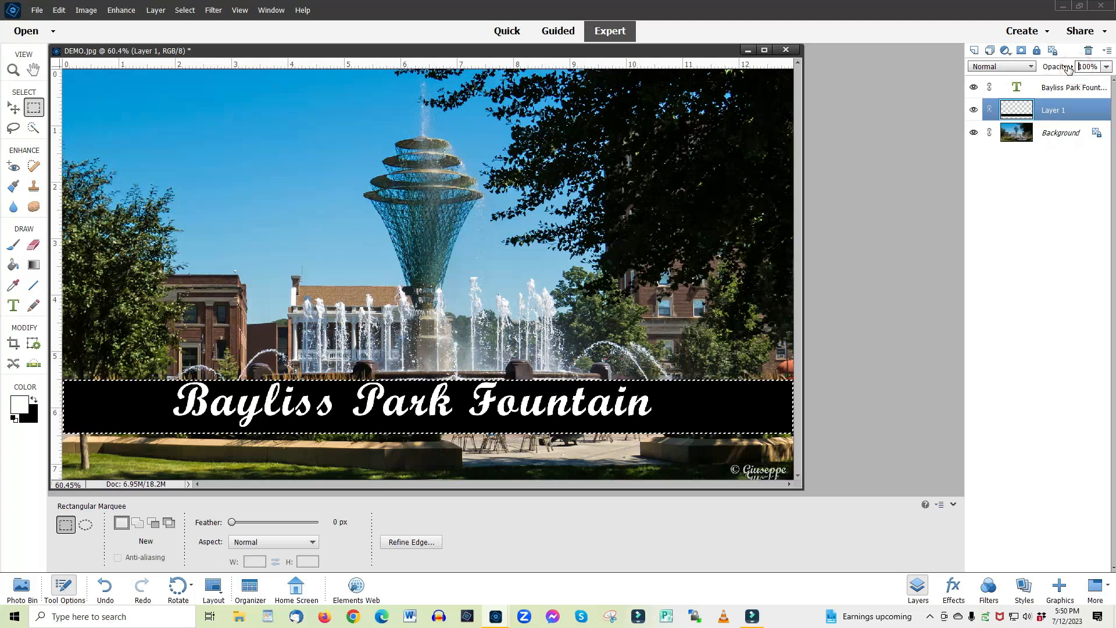
pyautogui.click(1068, 68)
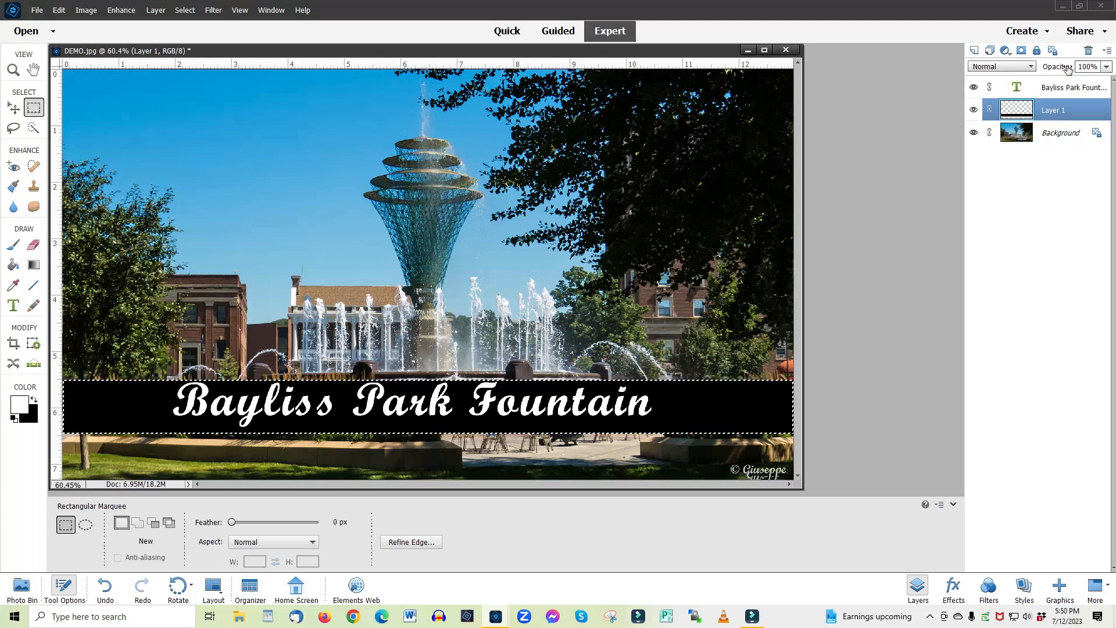
pyautogui.moveTo(1068, 68); pyautogui.dragTo(1061, 68)
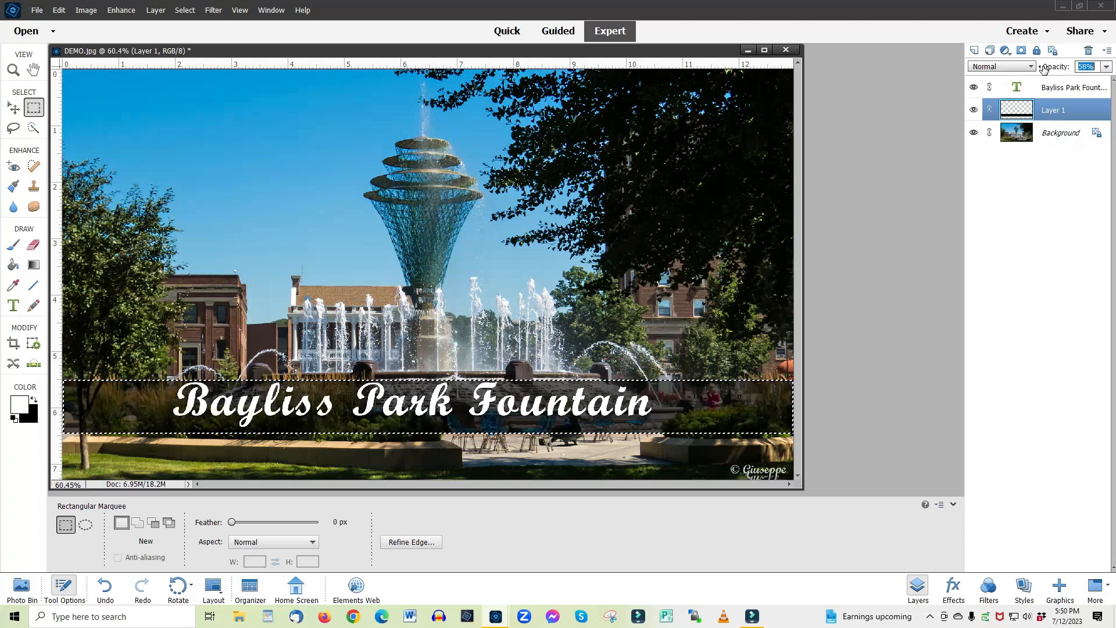
pyautogui.moveTo(1041, 68); pyautogui.dragTo(1039, 68)
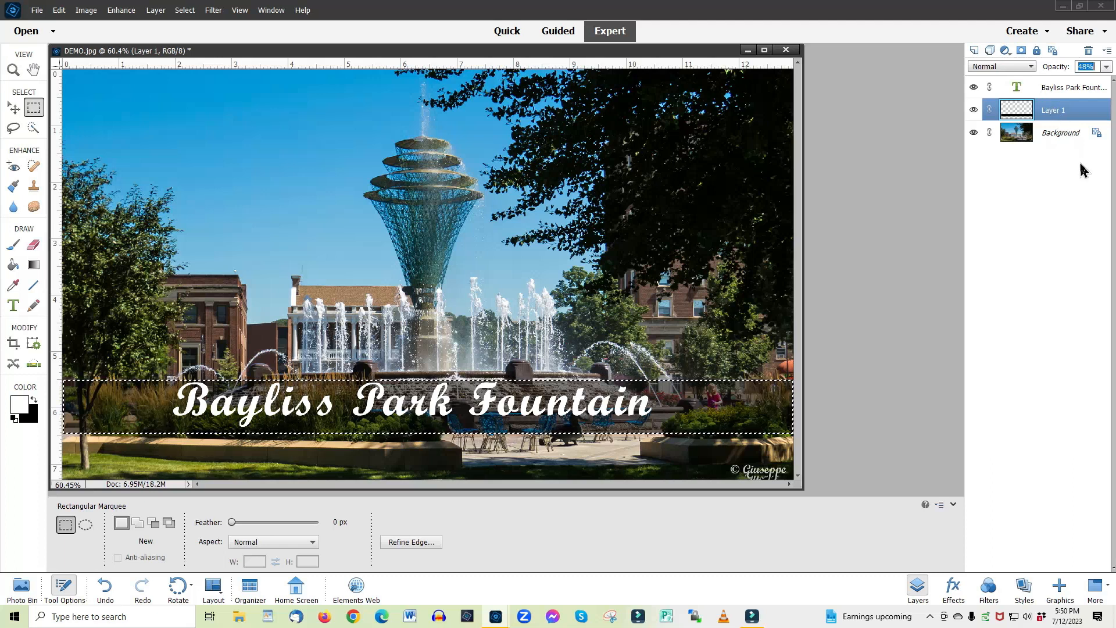
# Deselect the band area and move the semi-transparent band slightly upward behind the text.
pyautogui.hotkey('ctrl', 'd')
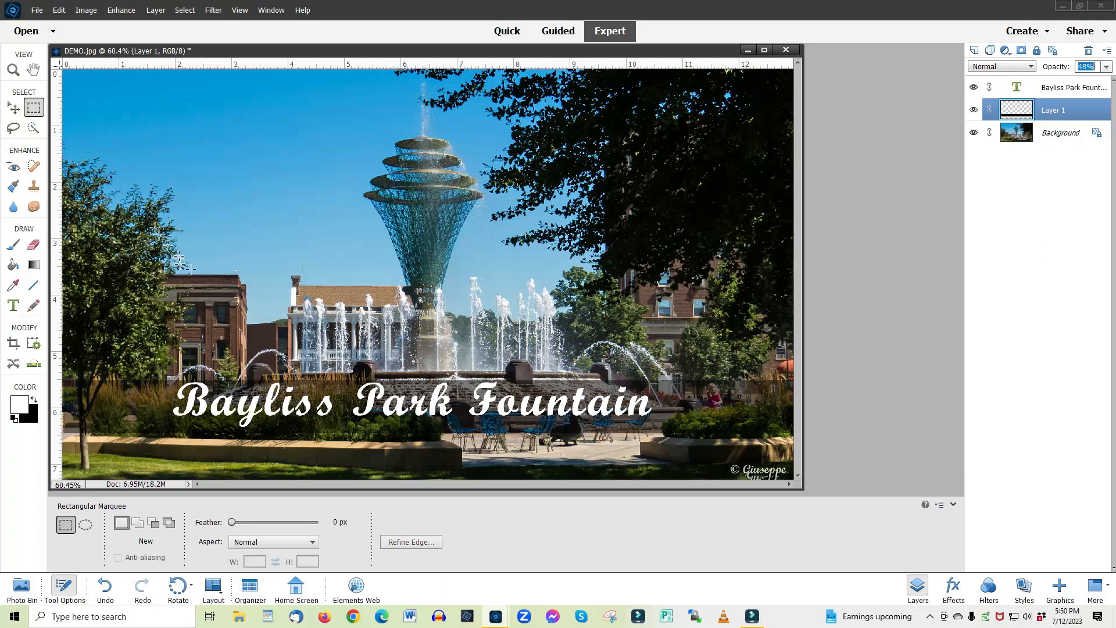
pyautogui.click(12, 110)
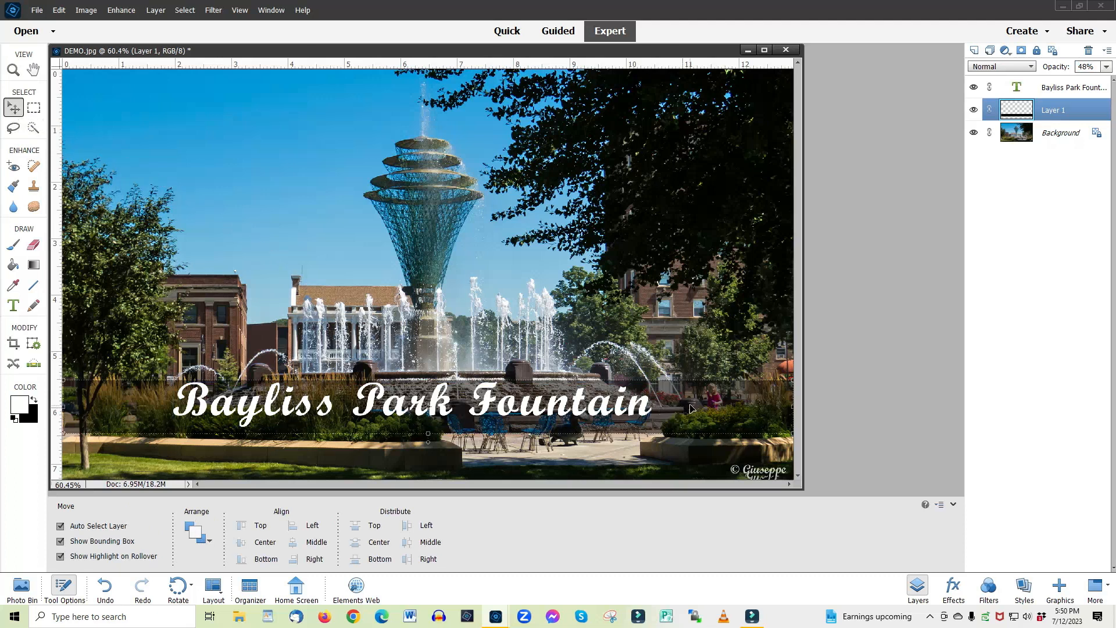
pyautogui.moveTo(695, 406)
pyautogui.mouseDown()
pyautogui.moveTo(692, 389)
pyautogui.moveTo(693, 399)
pyautogui.mouseUp()
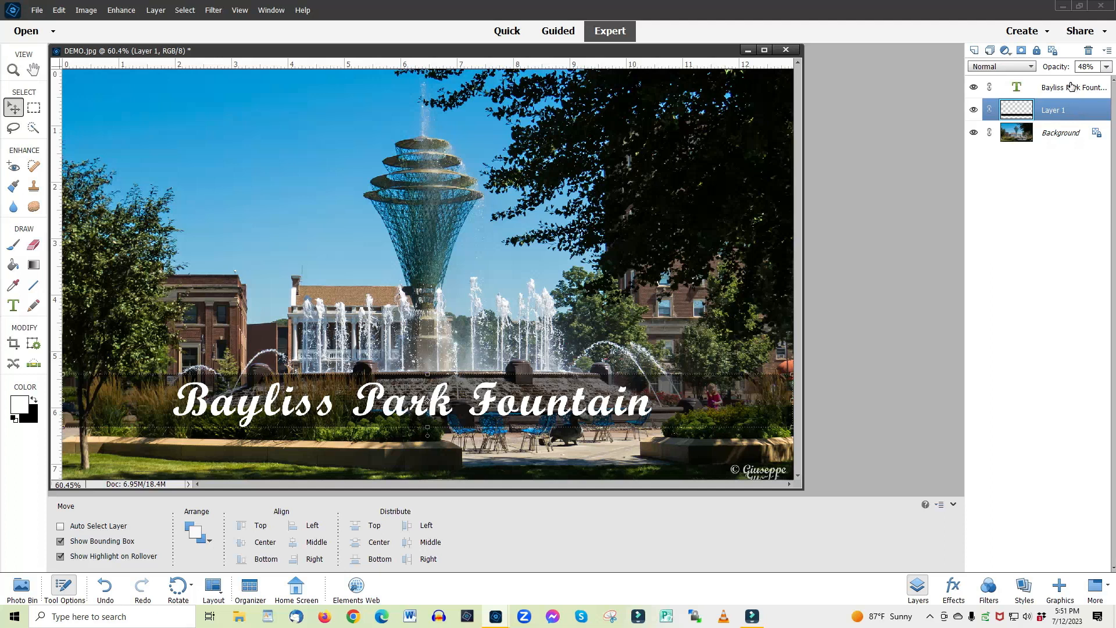
# Move the caption text and its black band together up to the middle of the photo.
pyautogui.keyDown('ctrl'); pyautogui.click(1071, 87); pyautogui.keyUp('ctrl')
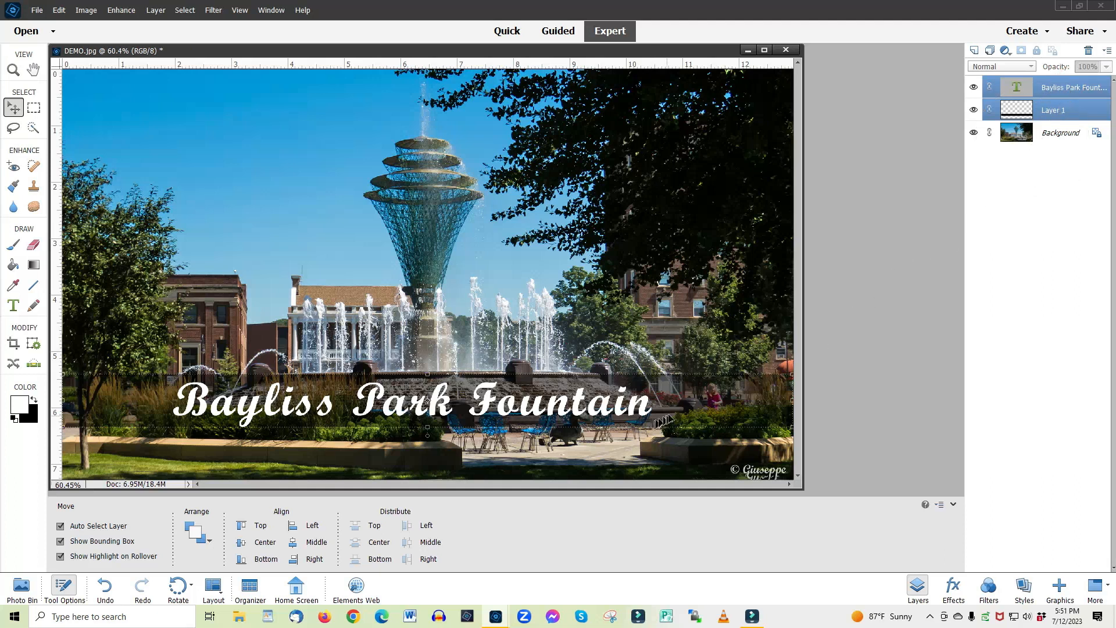
pyautogui.moveTo(700, 406); pyautogui.dragTo(688, 245)
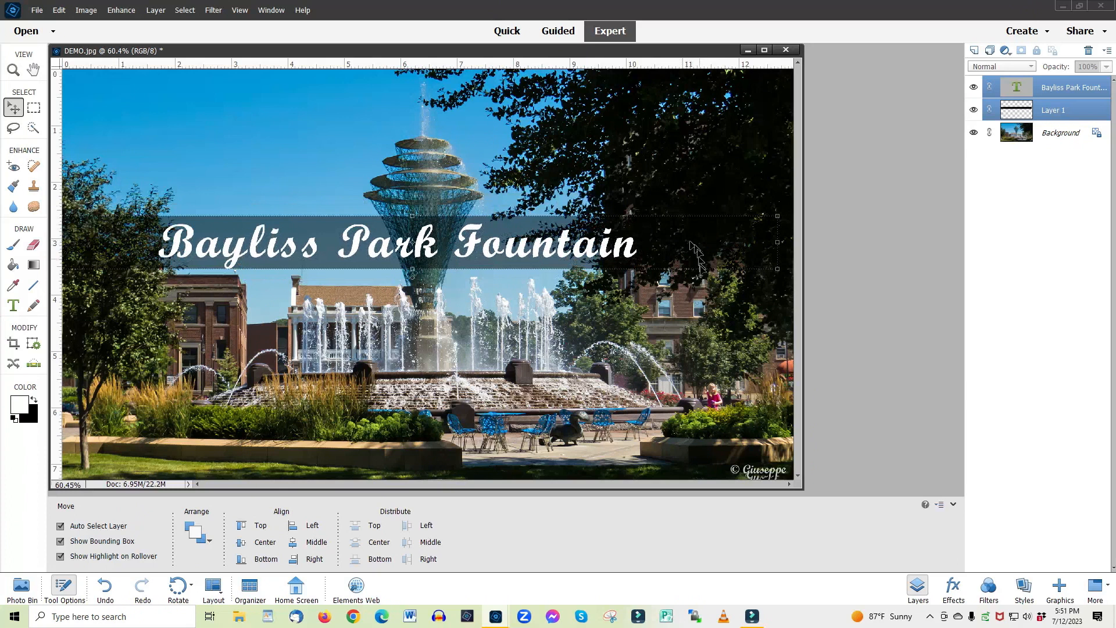
pyautogui.click(494, 375)
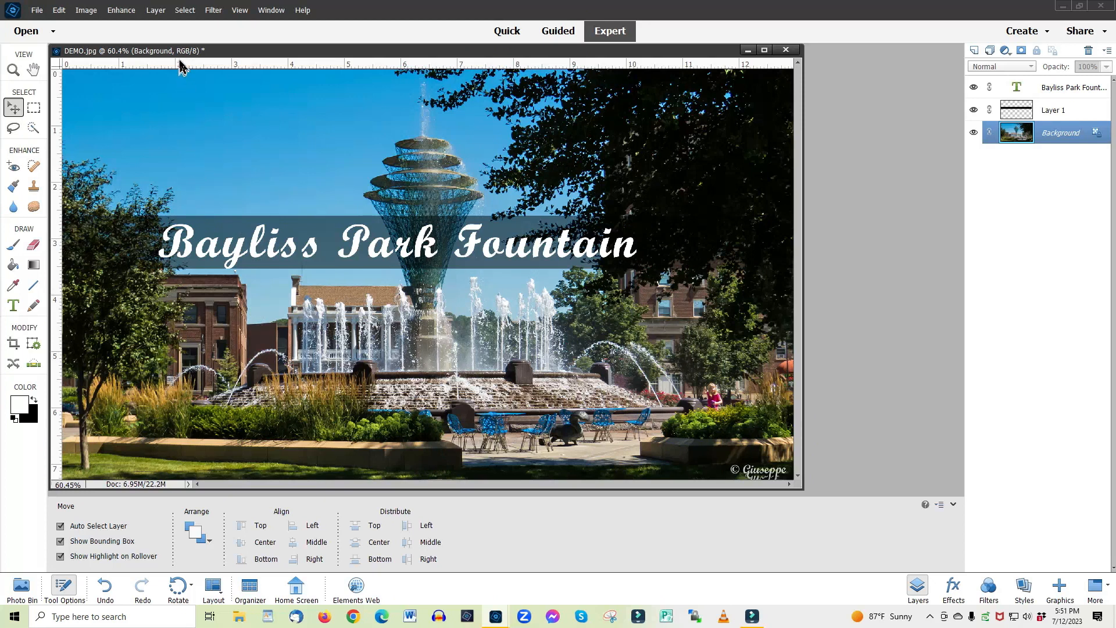
pyautogui.click(156, 11)
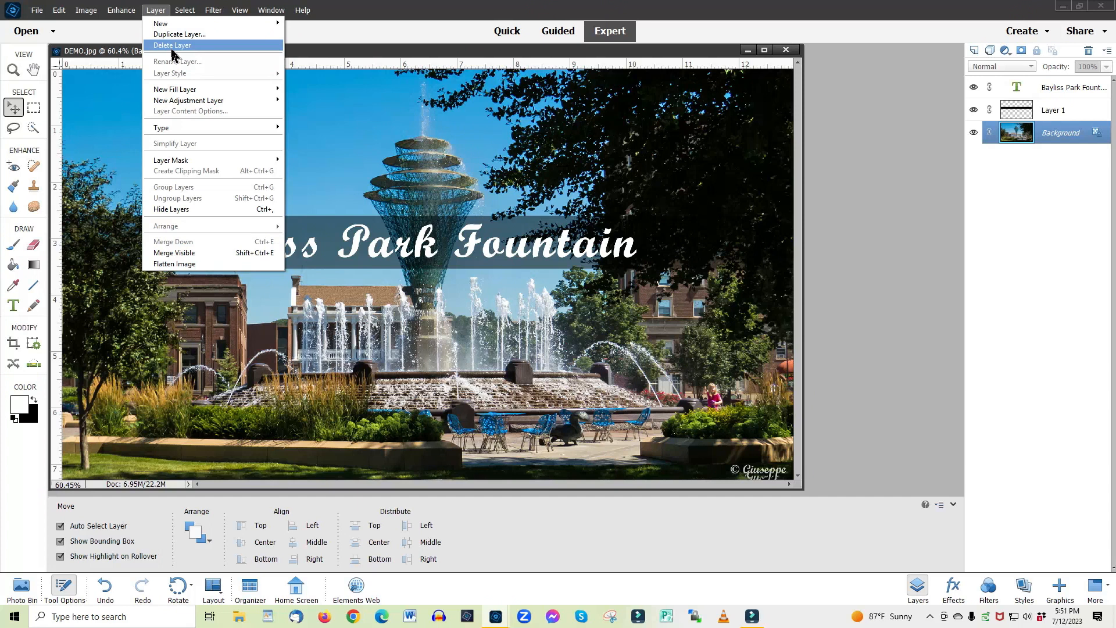
pyautogui.click(323, 136)
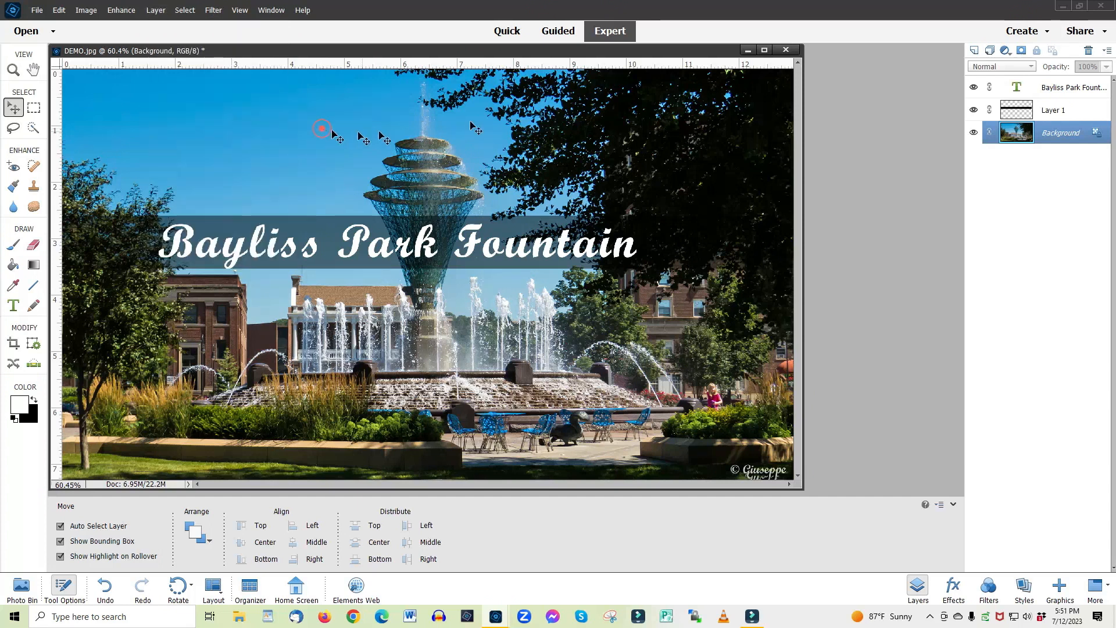
pyautogui.click(1069, 110)
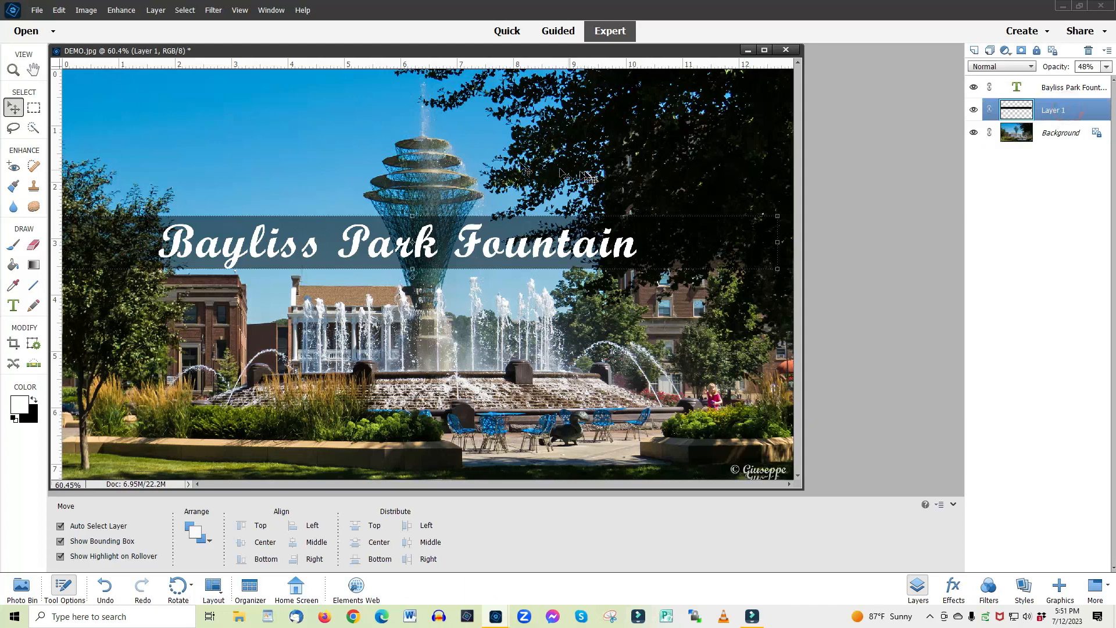
# Open the style settings for the "Bayliss Park Fountain" text layer and enable a drop shadow.
pyautogui.click(1079, 87)
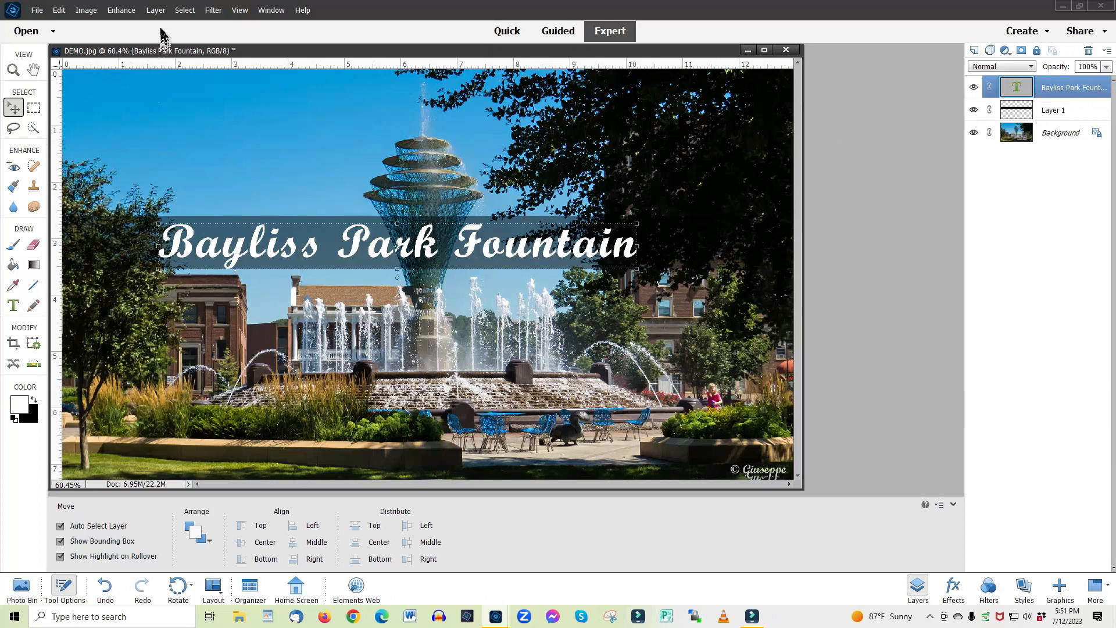
pyautogui.click(156, 10)
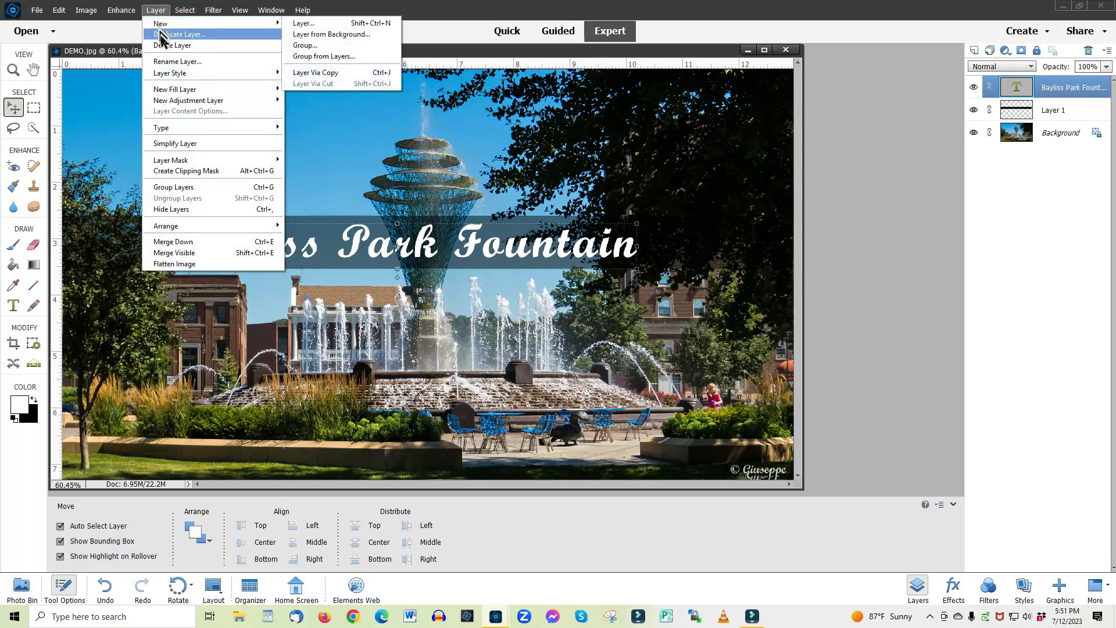
pyautogui.moveTo(215, 73)
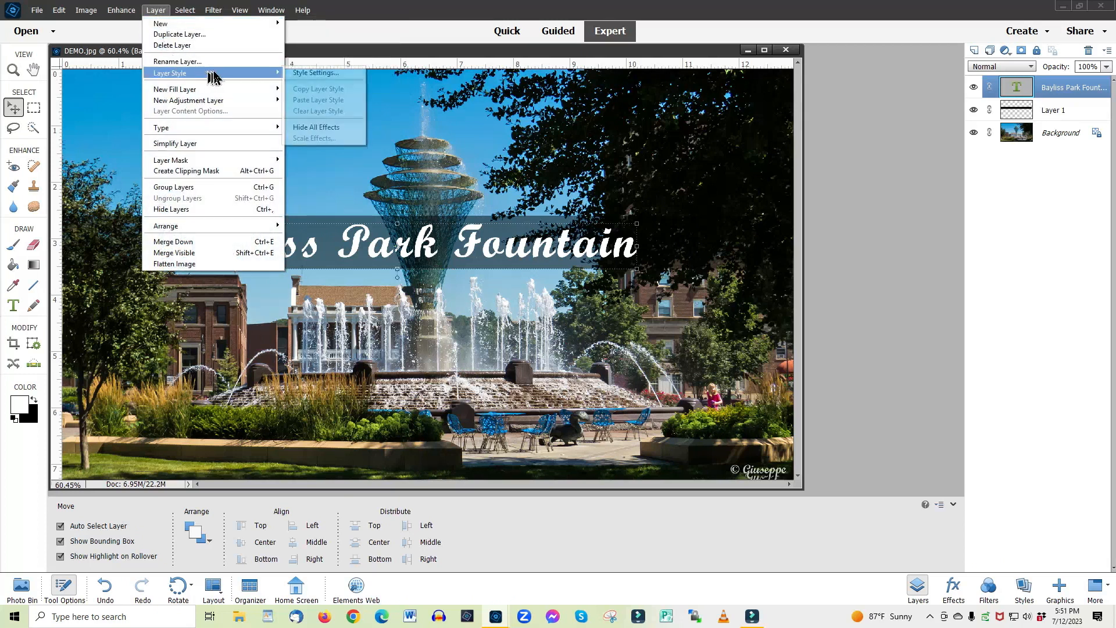
pyautogui.click(309, 74)
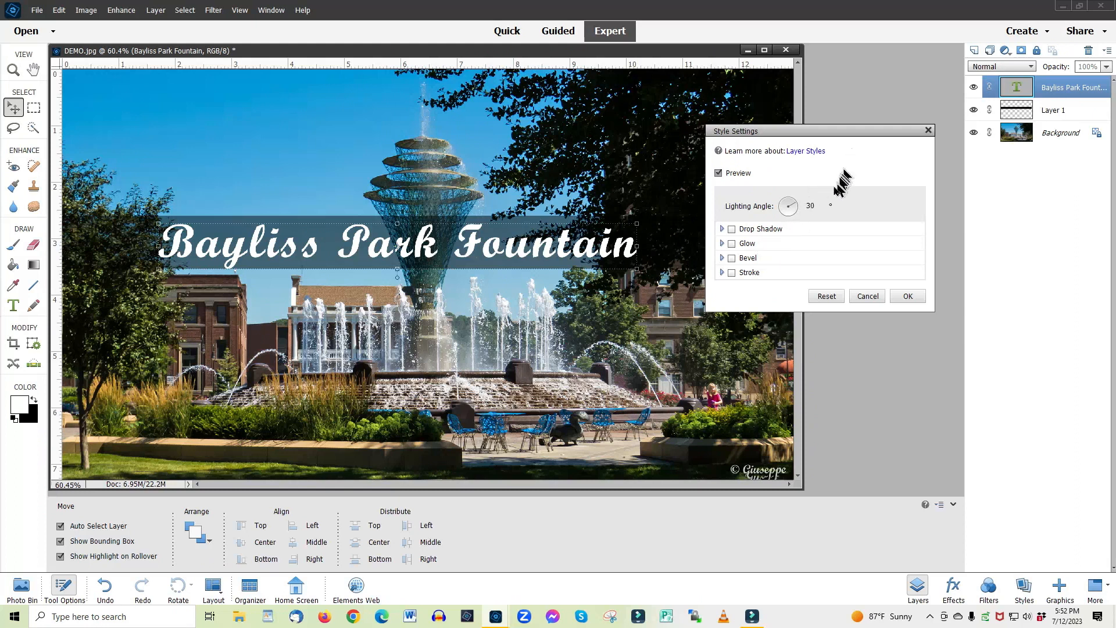
pyautogui.click(732, 231)
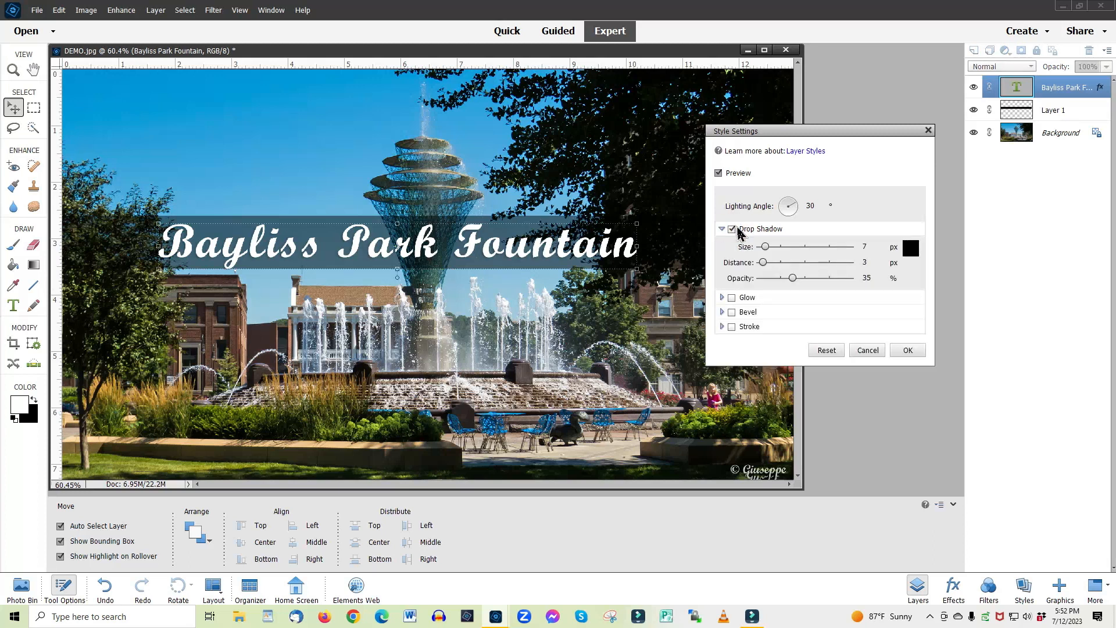
# Set the text's drop shadow to 7 px size, 23 px distance and 100% opacity.
pyautogui.click(760, 262)
pyautogui.moveTo(762, 264); pyautogui.dragTo(790, 265)
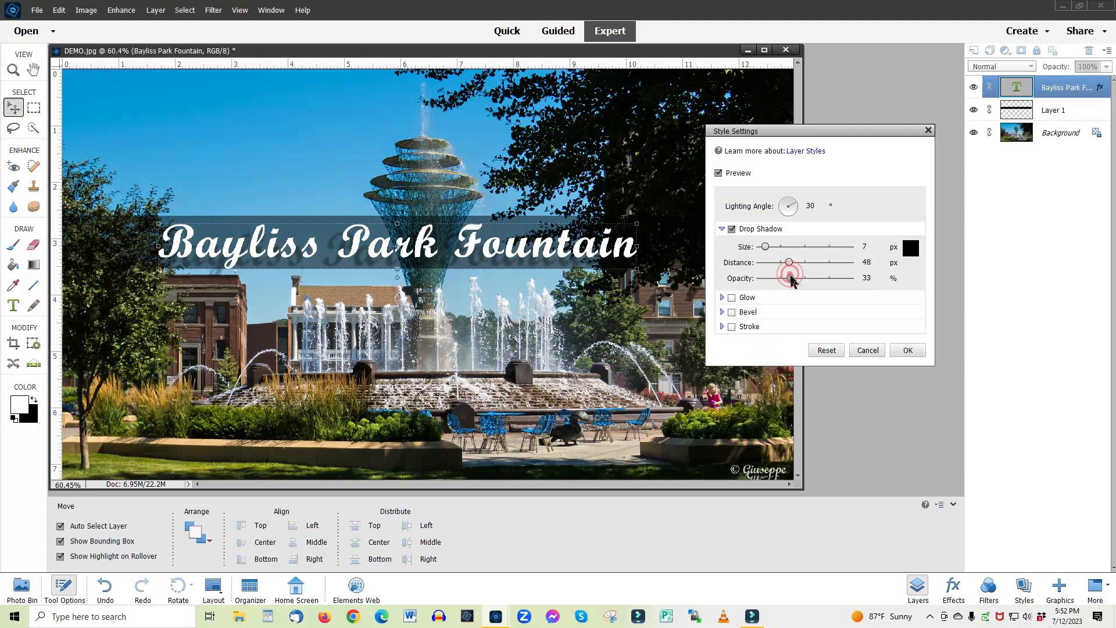
pyautogui.moveTo(792, 279); pyautogui.dragTo(851, 280)
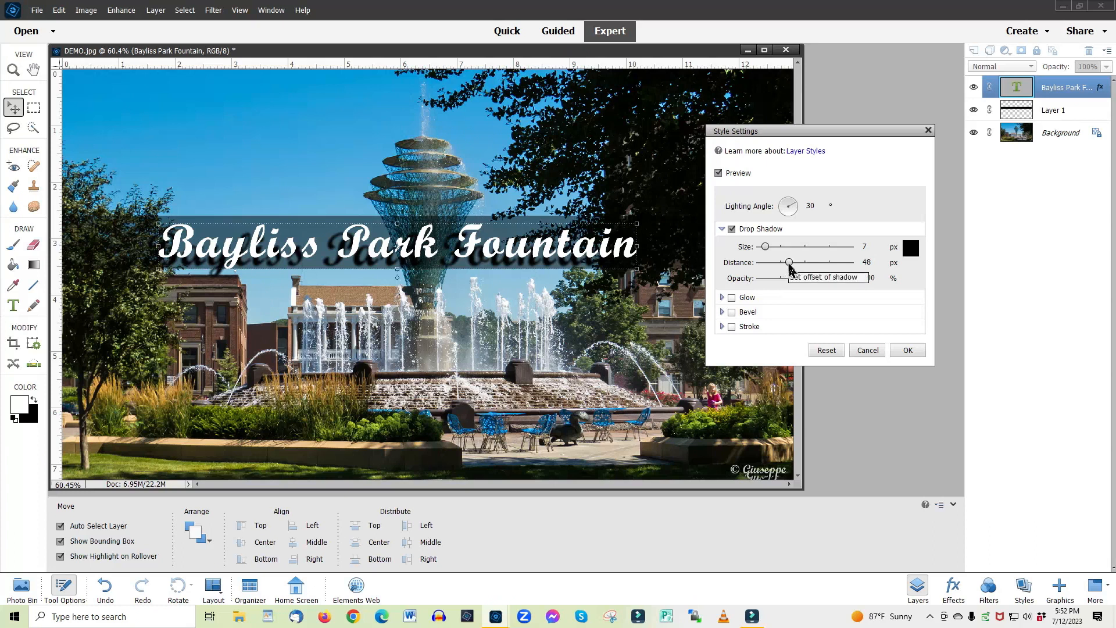
pyautogui.moveTo(789, 265); pyautogui.dragTo(775, 272)
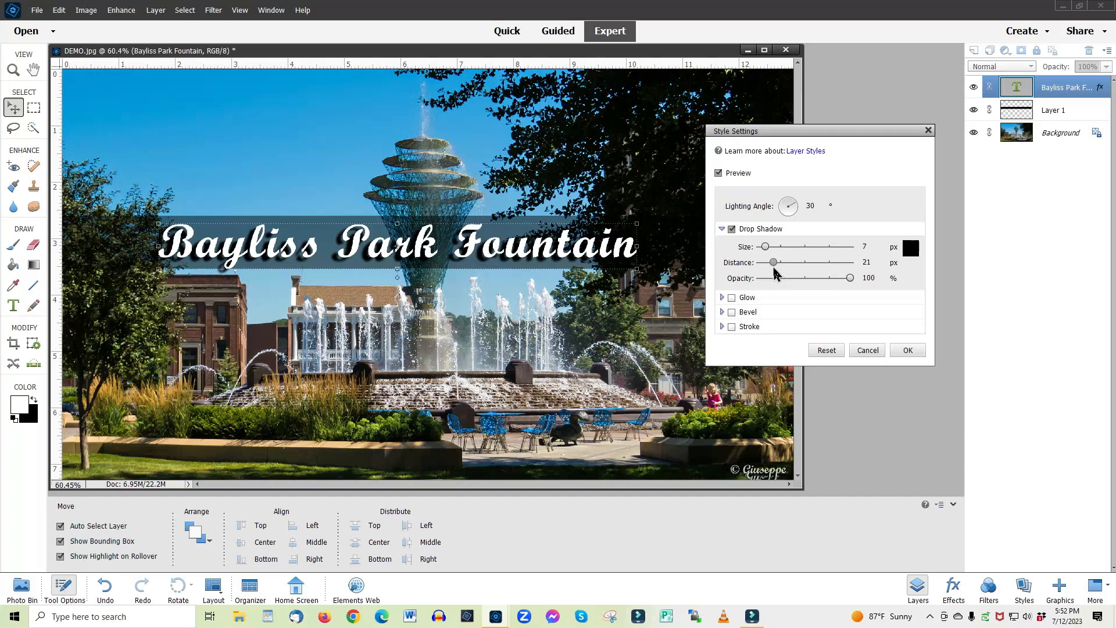
pyautogui.moveTo(775, 269); pyautogui.dragTo(776, 269)
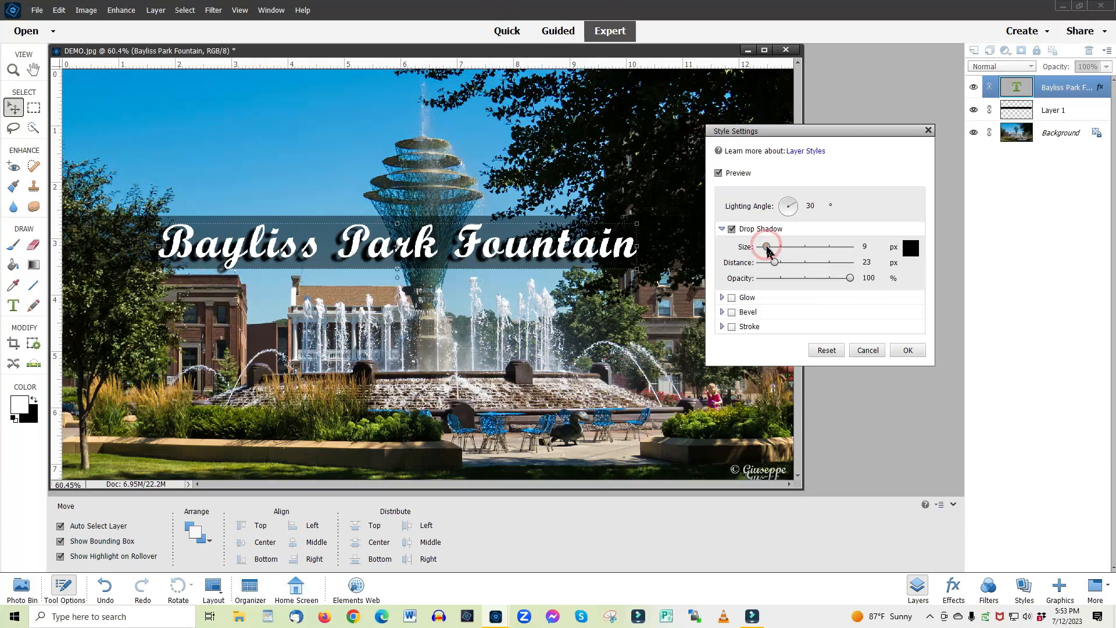
pyautogui.moveTo(767, 250)
pyautogui.mouseDown()
pyautogui.moveTo(782, 250)
pyautogui.moveTo(770, 262)
pyautogui.mouseUp()
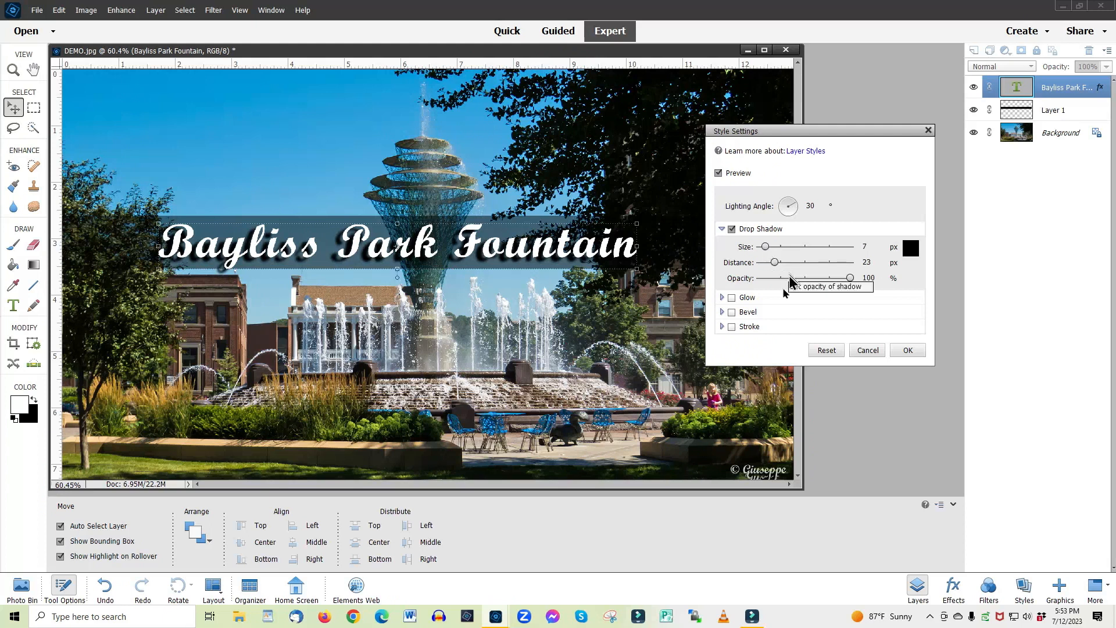
# Try an inner glow with a size of 0 px on the caption text and turn Glow off again.
pyautogui.click(732, 298)
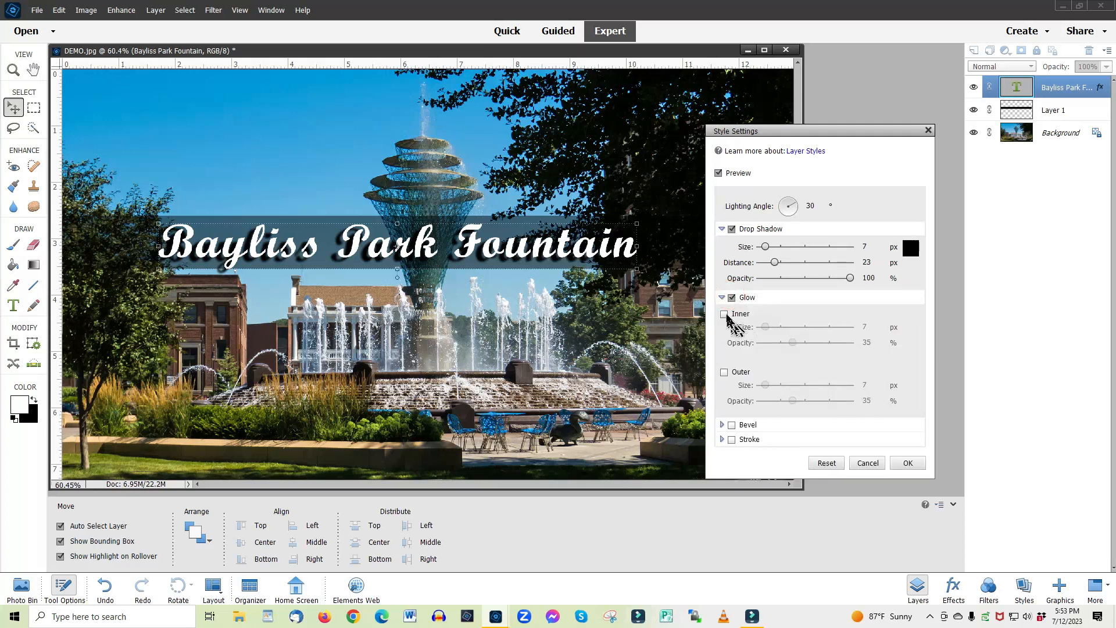
pyautogui.click(725, 314)
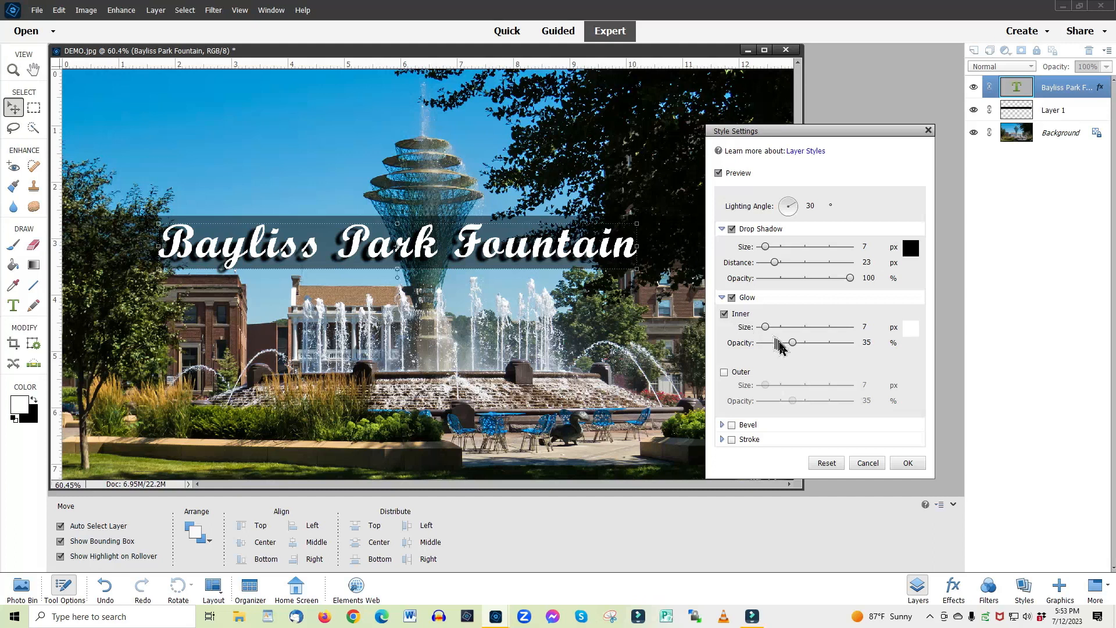
pyautogui.moveTo(765, 327); pyautogui.dragTo(727, 330)
pyautogui.click(732, 298)
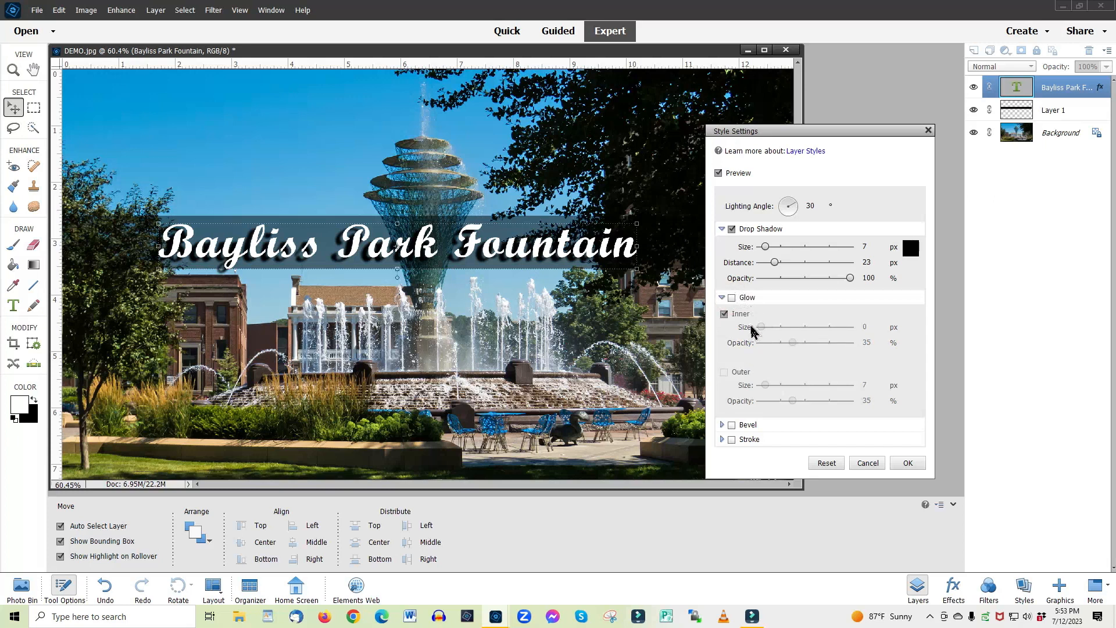
# Add a 7 px bevel to the caption text, comparing the Down direction and keeping Up.
pyautogui.click(732, 425)
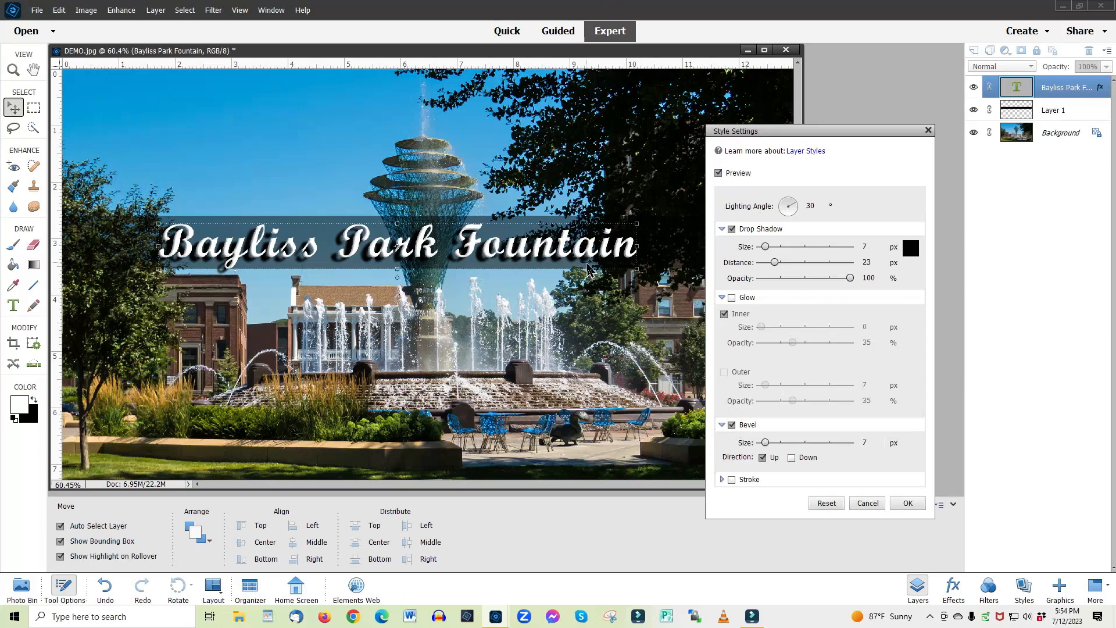
pyautogui.click(732, 425)
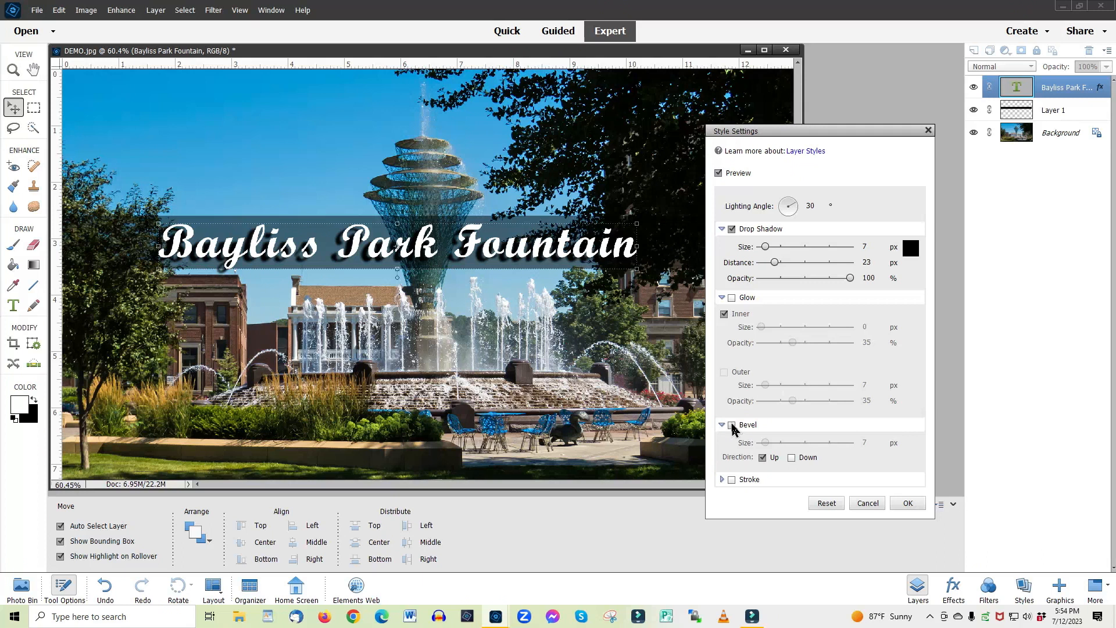
pyautogui.click(732, 425)
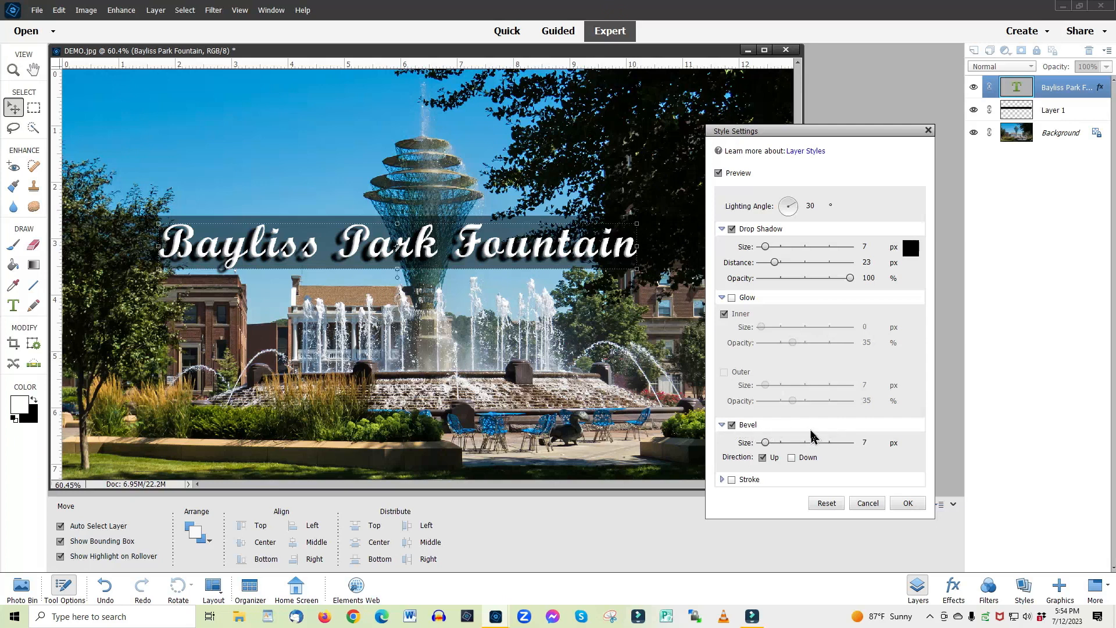
pyautogui.click(792, 458)
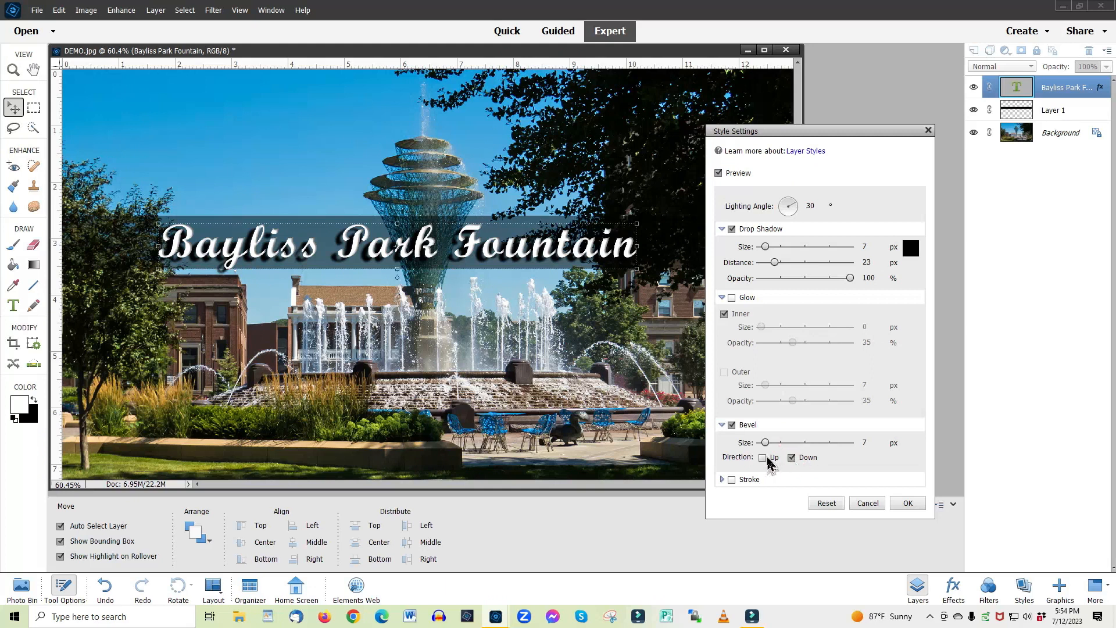
pyautogui.click(763, 460)
pyautogui.click(763, 461)
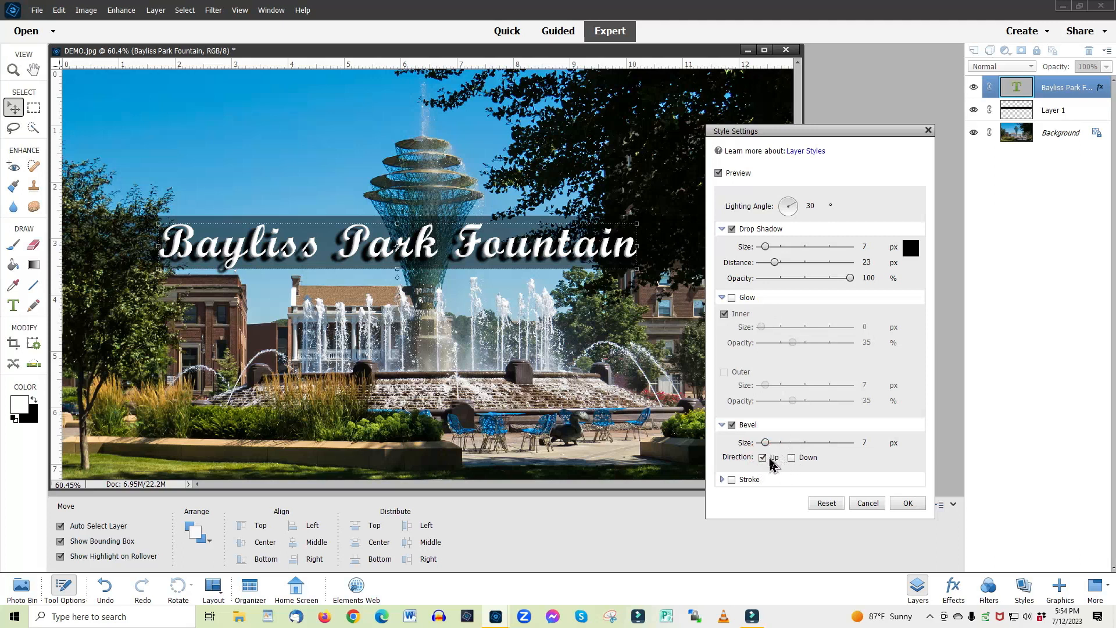
# Add a 5 px black outside stroke at 100% opacity to the caption text and apply the layer styles.
pyautogui.click(732, 481)
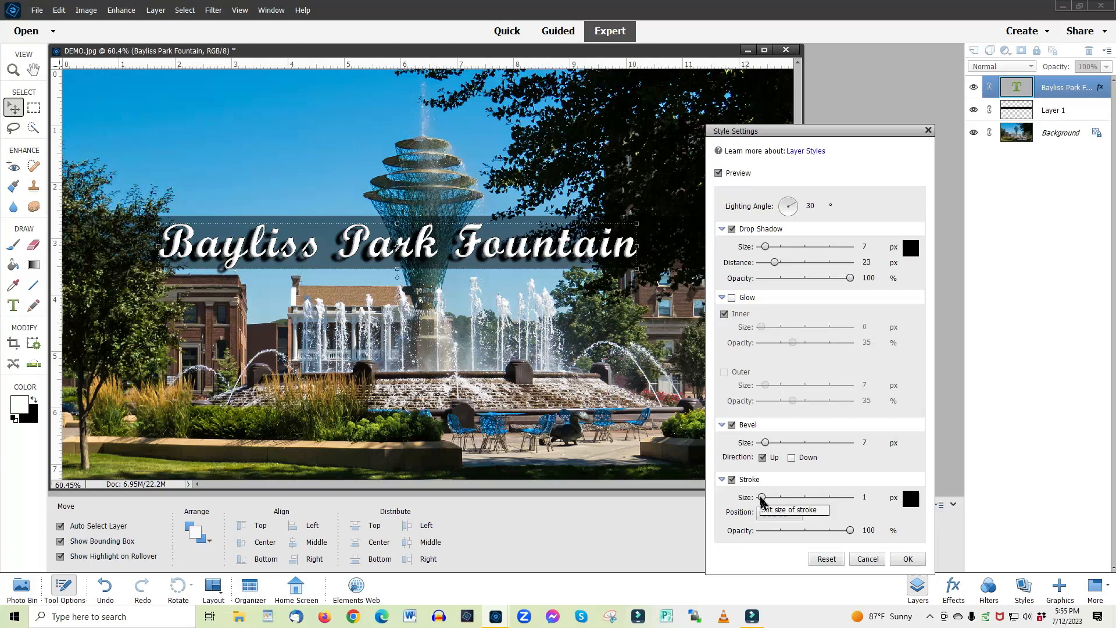
pyautogui.moveTo(760, 496); pyautogui.dragTo(765, 498)
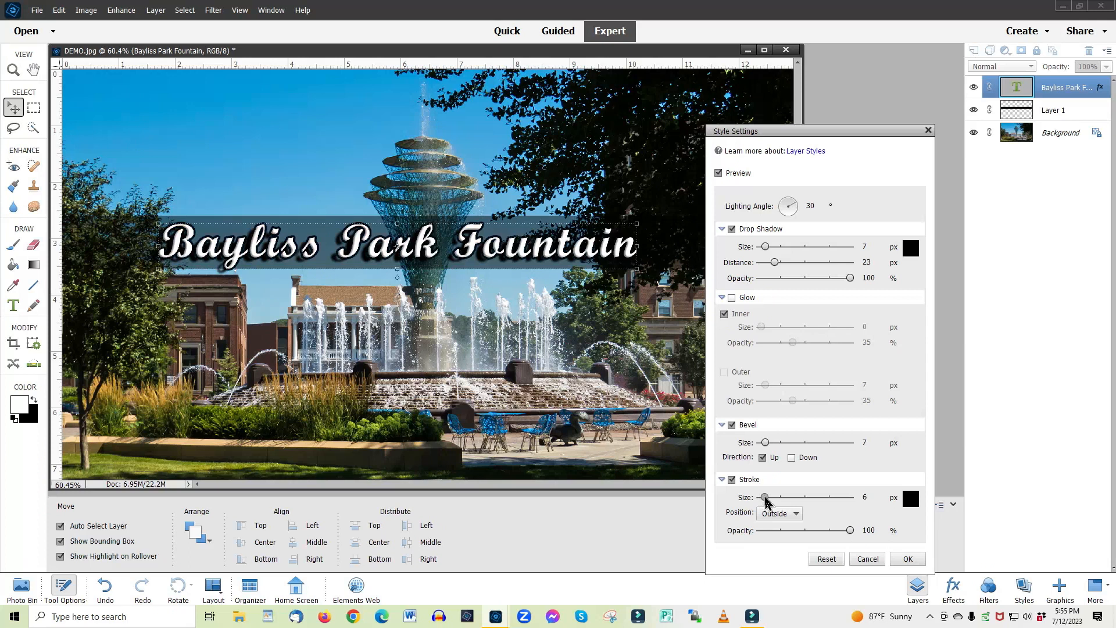
pyautogui.moveTo(767, 501); pyautogui.dragTo(771, 503)
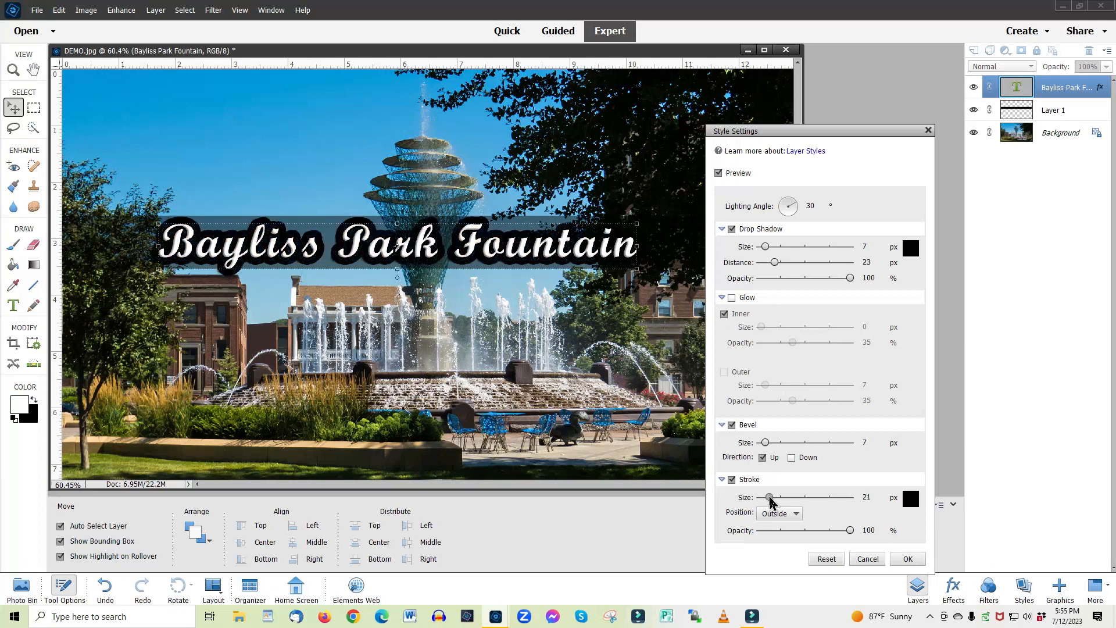
pyautogui.moveTo(769, 498); pyautogui.dragTo(766, 500)
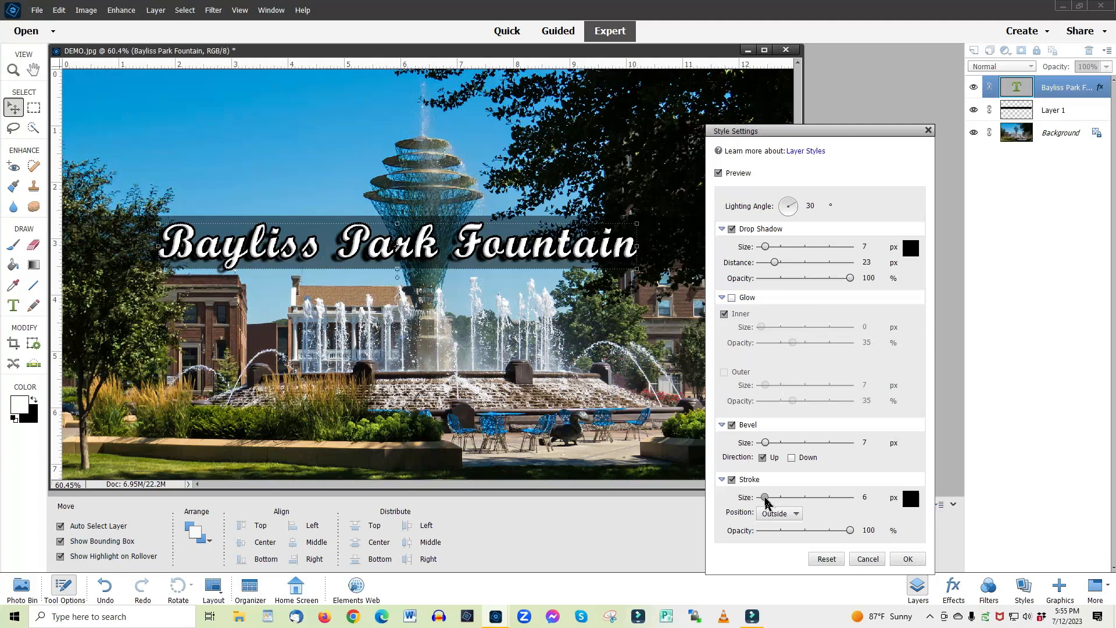
pyautogui.moveTo(762, 501); pyautogui.dragTo(764, 501)
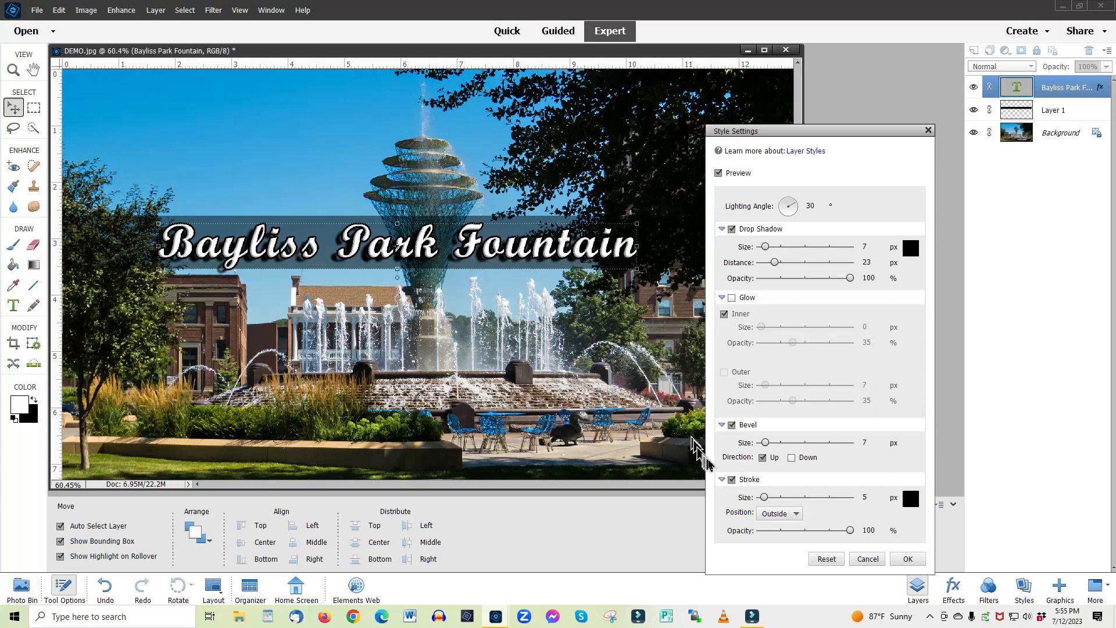
pyautogui.click(905, 559)
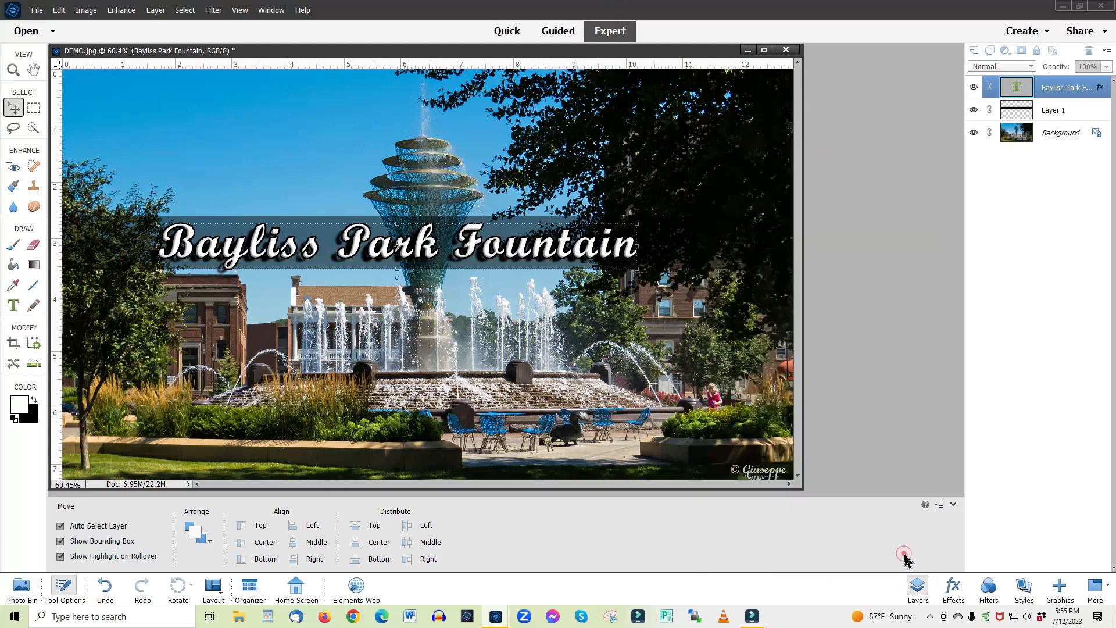
pyautogui.click(444, 371)
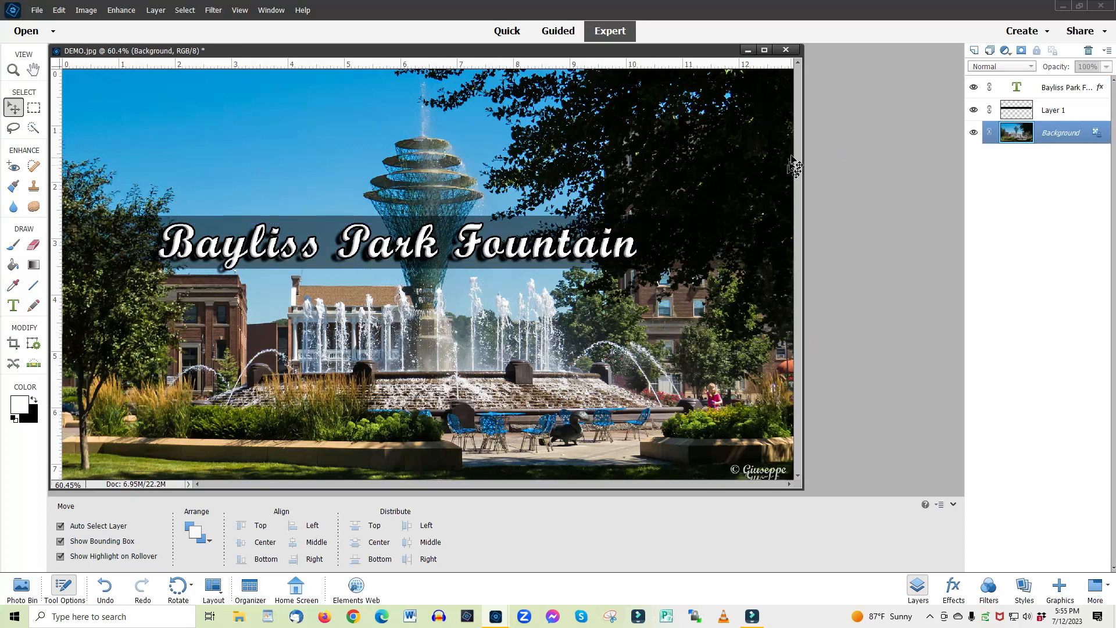
# Move the caption text and its band together down to the bottom edge of the photo.
pyautogui.click(1066, 112)
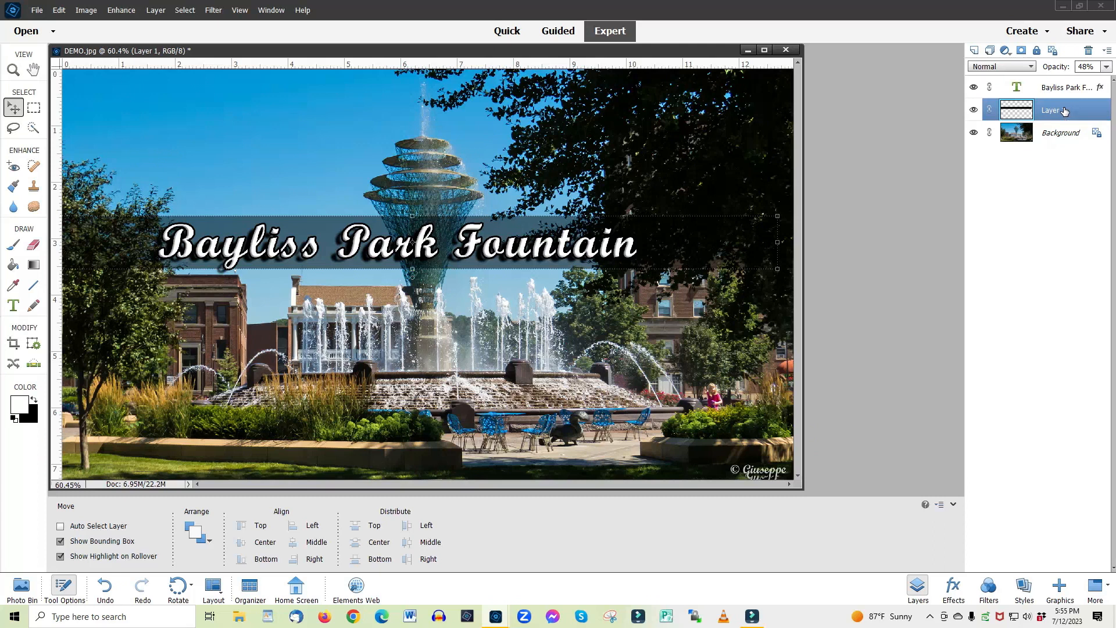
pyautogui.keyDown('ctrl'); pyautogui.click(1064, 86); pyautogui.keyUp('ctrl')
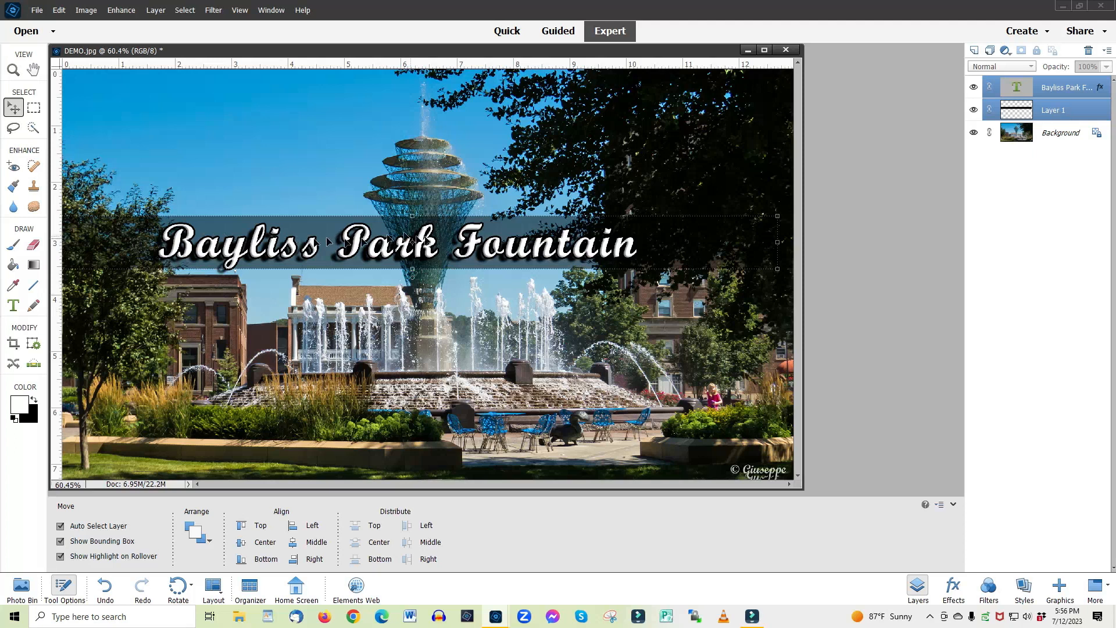
pyautogui.moveTo(326, 232); pyautogui.dragTo(342, 440)
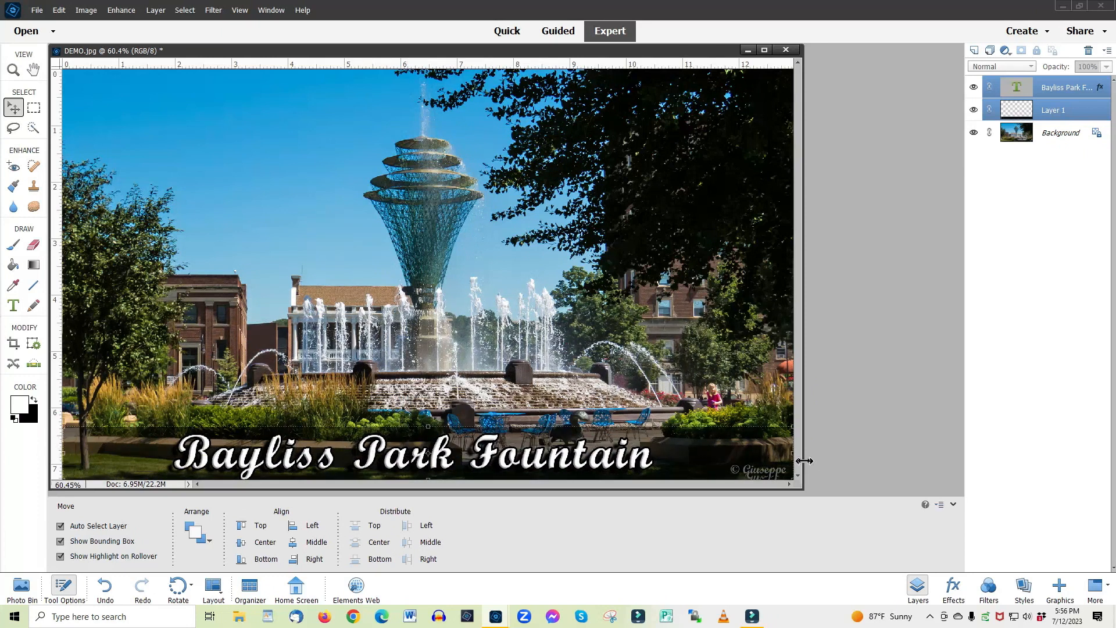
# Narrow the caption text and its band together from both sides to about 71.5% width and about 101% height, and apply the transform.
pyautogui.moveTo(792, 454); pyautogui.dragTo(653, 453)
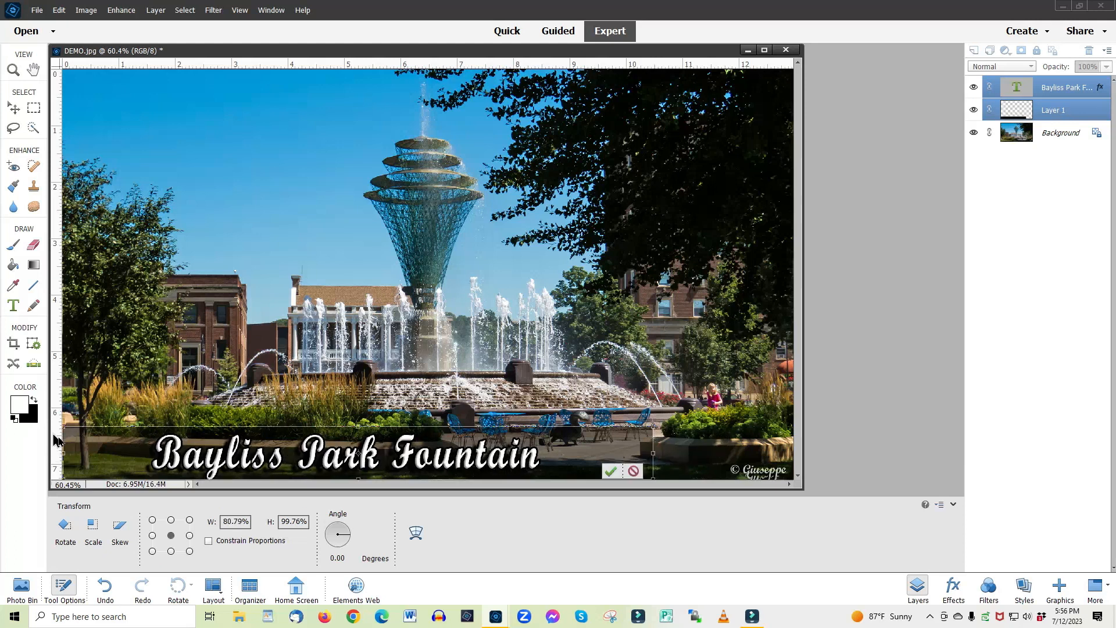
pyautogui.moveTo(72, 457); pyautogui.dragTo(208, 454)
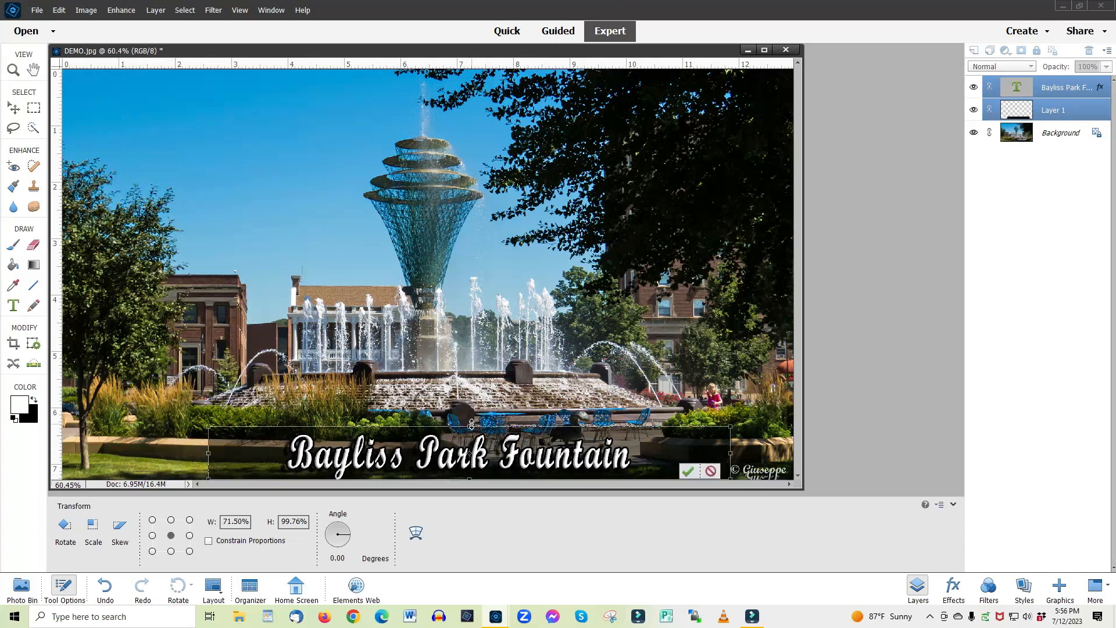
pyautogui.moveTo(468, 427)
pyautogui.mouseDown()
pyautogui.moveTo(468, 406)
pyautogui.moveTo(470, 424)
pyautogui.mouseUp()
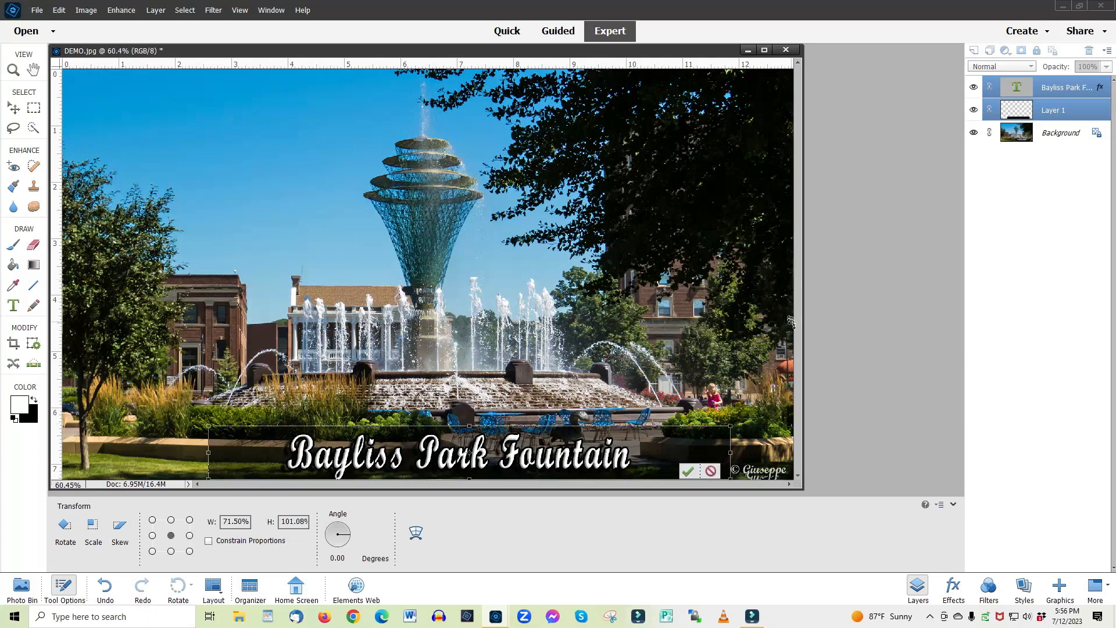
pyautogui.click(688, 472)
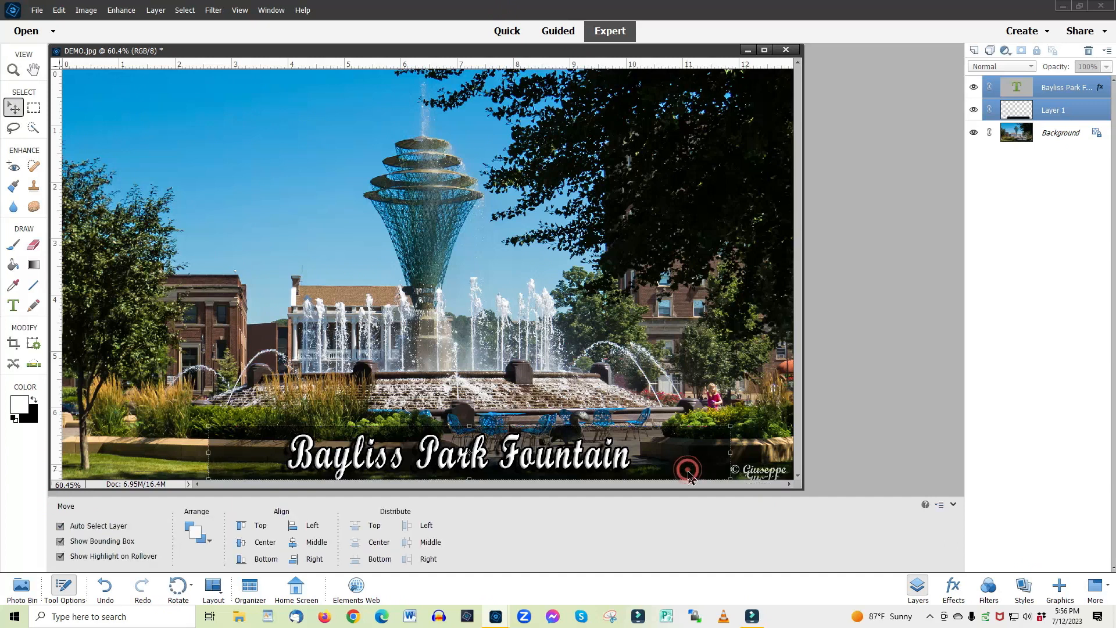
# Narrow only the black band on Layer 1 from both sides to about 71% width so it fits closely around the caption text.
pyautogui.click(1070, 114)
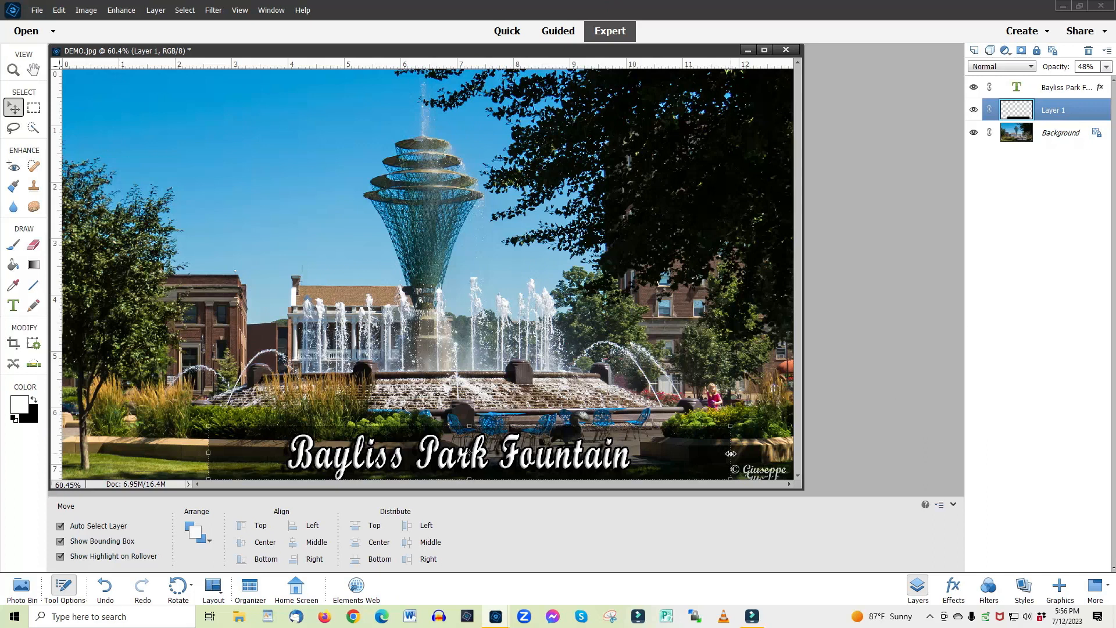
pyautogui.moveTo(731, 453); pyautogui.dragTo(645, 462)
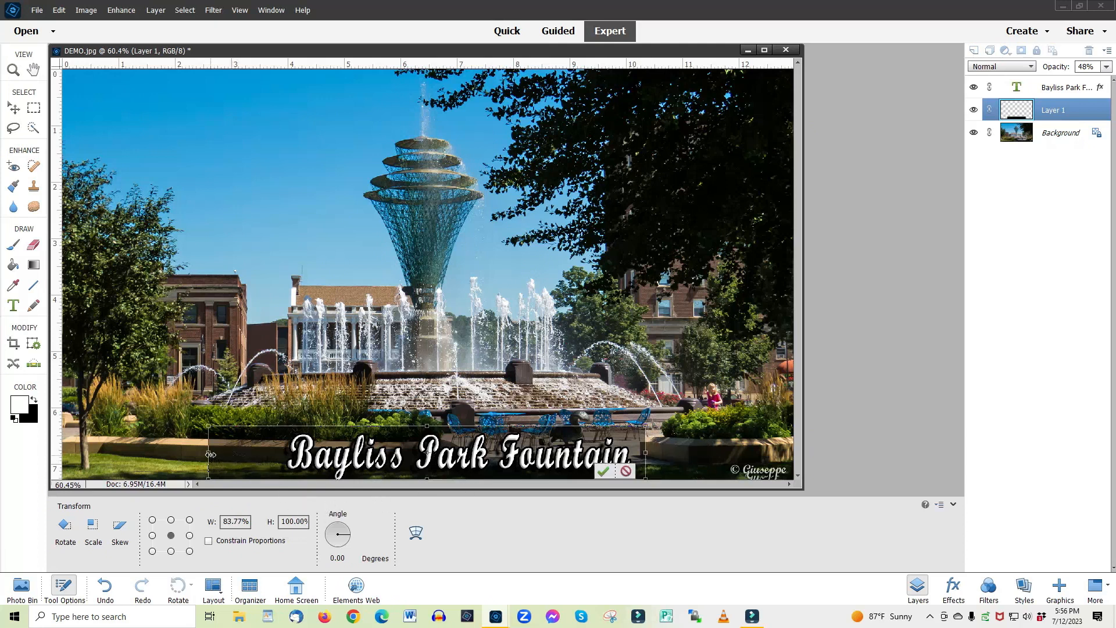
pyautogui.moveTo(210, 452); pyautogui.dragTo(275, 451)
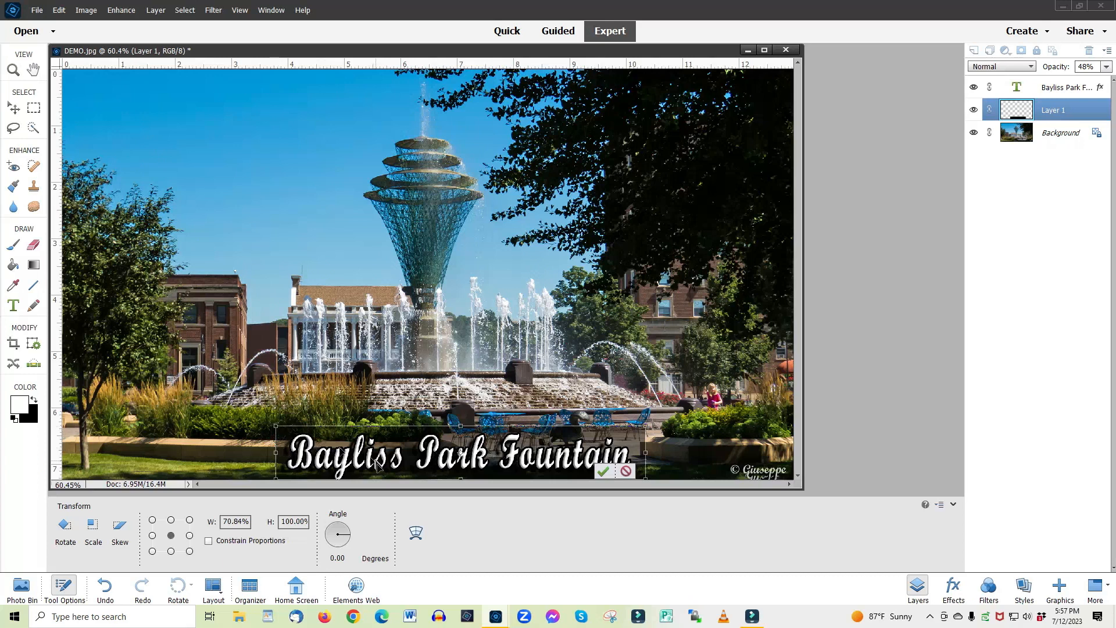
pyautogui.click(603, 472)
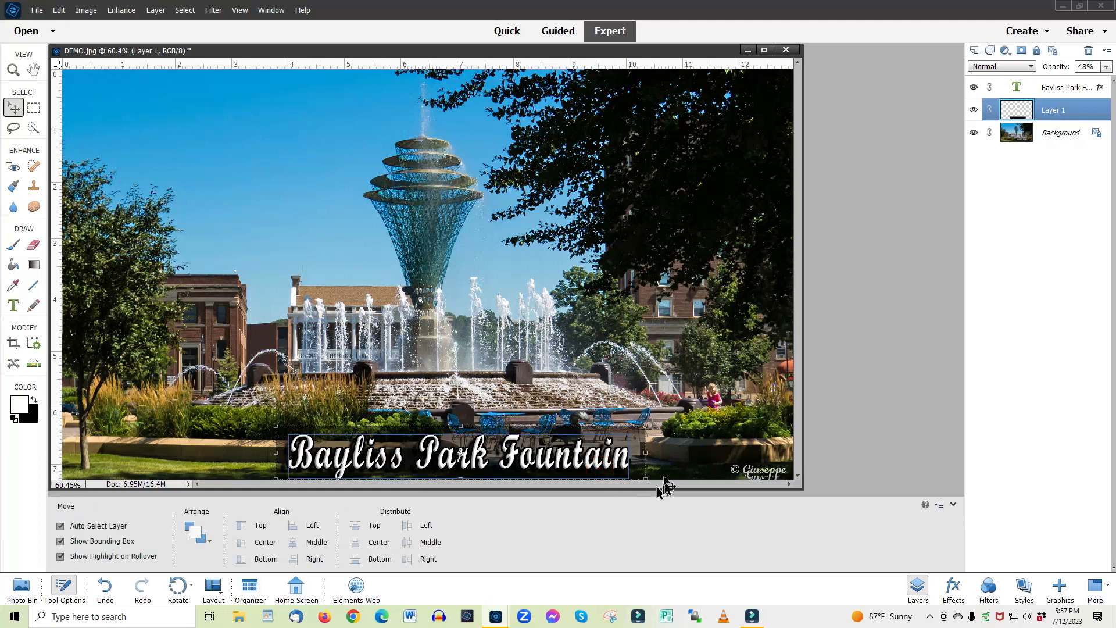
pyautogui.click(687, 461)
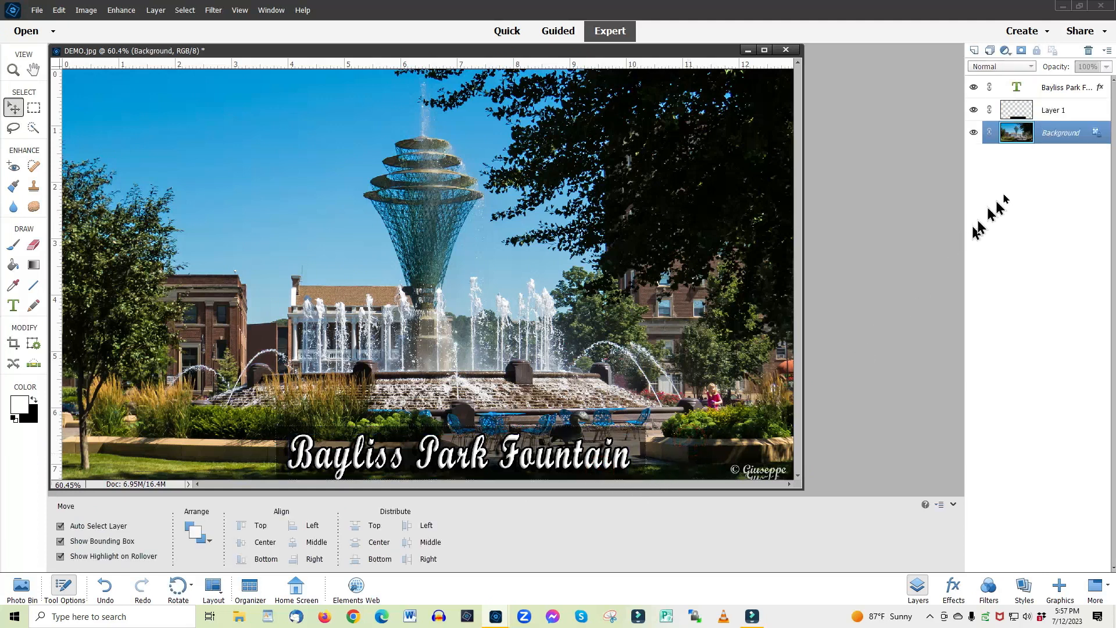
# Scale the caption text and Layer 1 together proportionally to about 56%, center them along the photo's bottom edge, and deselect them.
pyautogui.click(1073, 112)
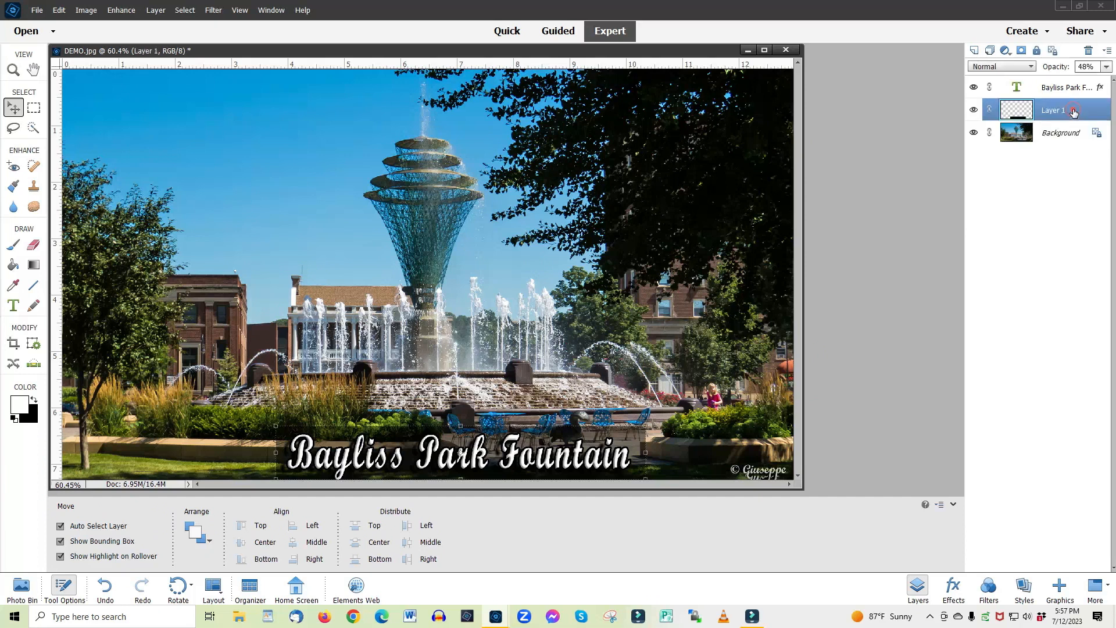
pyautogui.press('ctrl')
pyautogui.keyDown('ctrl'); pyautogui.click(1085, 87); pyautogui.keyUp('ctrl')
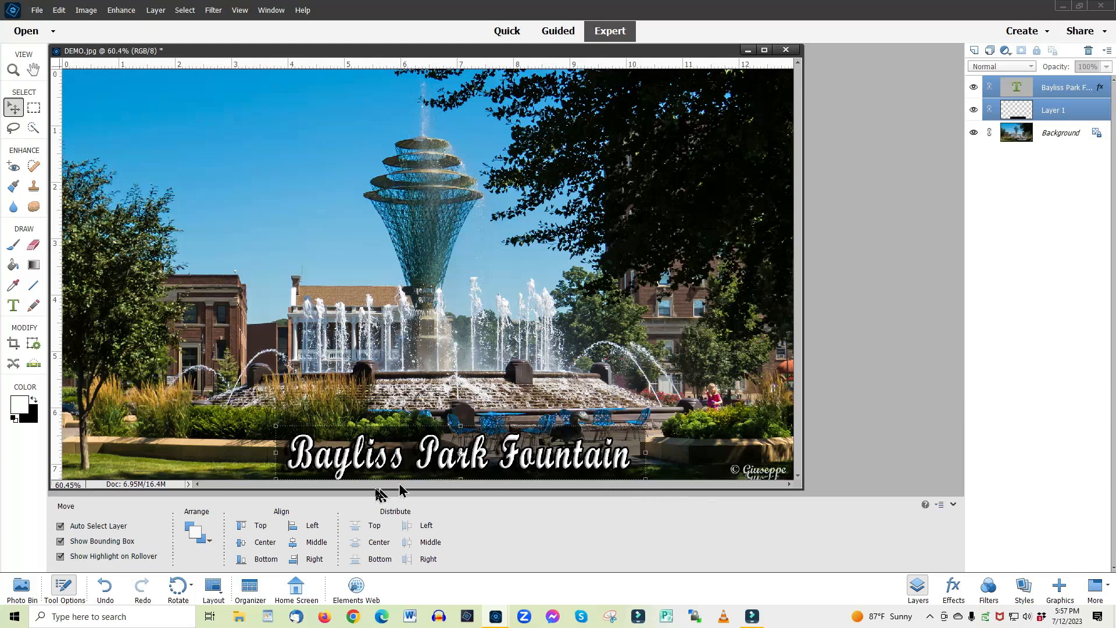
pyautogui.moveTo(276, 427); pyautogui.dragTo(437, 453)
pyautogui.moveTo(560, 469); pyautogui.dragTo(474, 467)
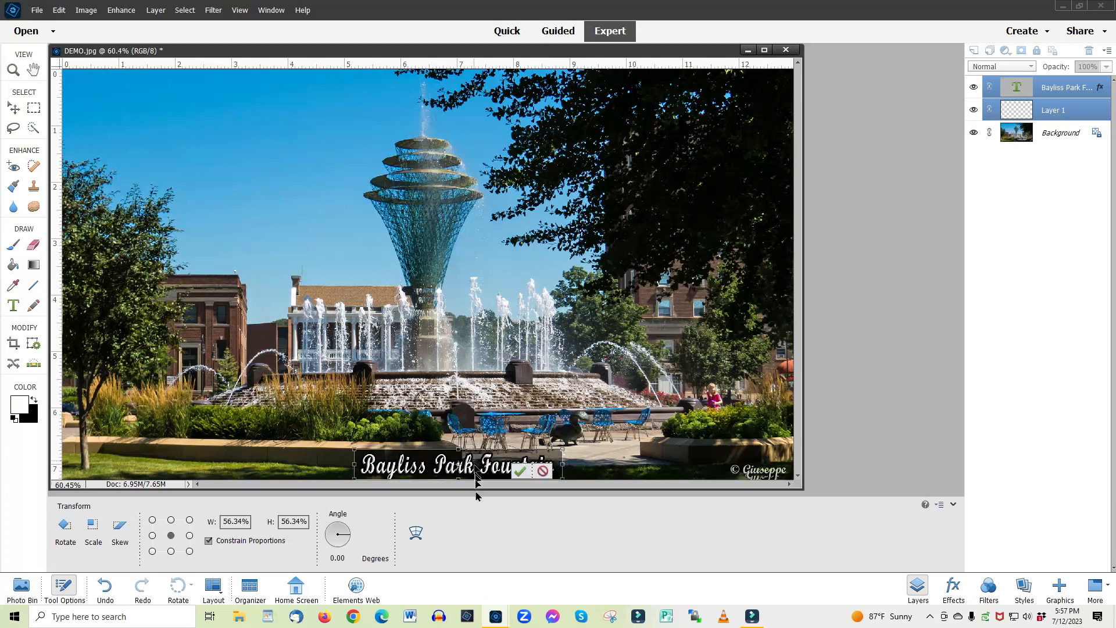
pyautogui.click(520, 471)
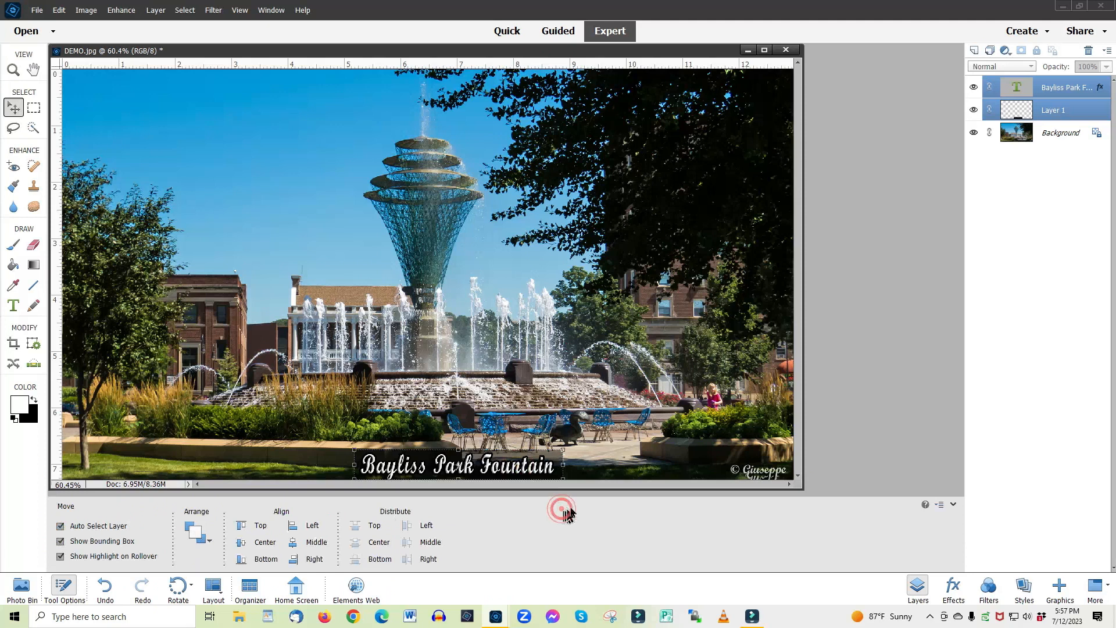
pyautogui.click(630, 459)
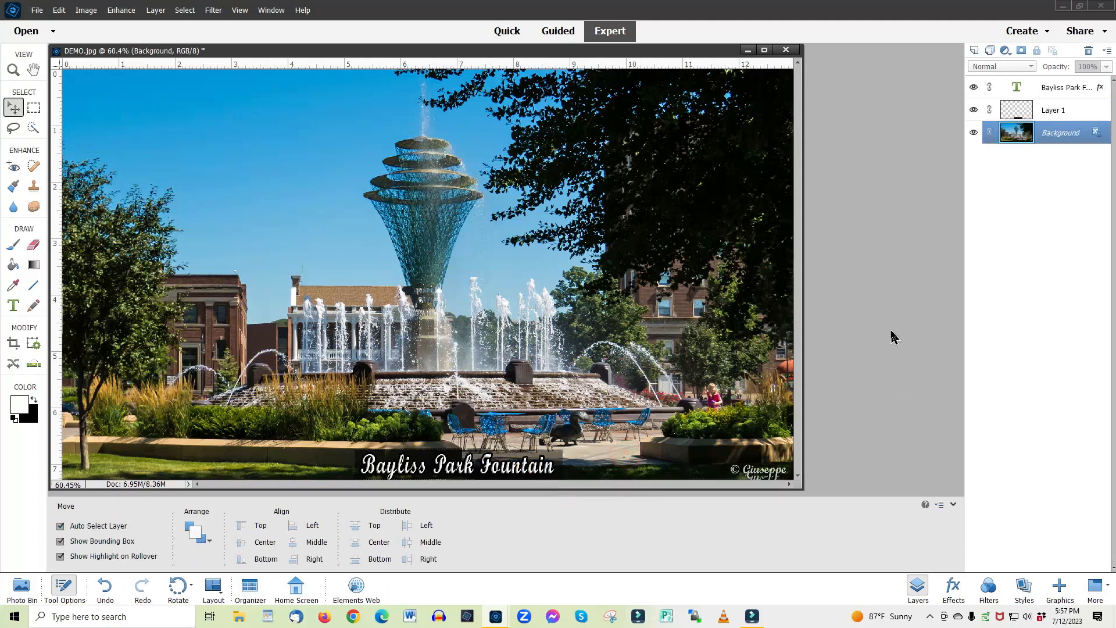